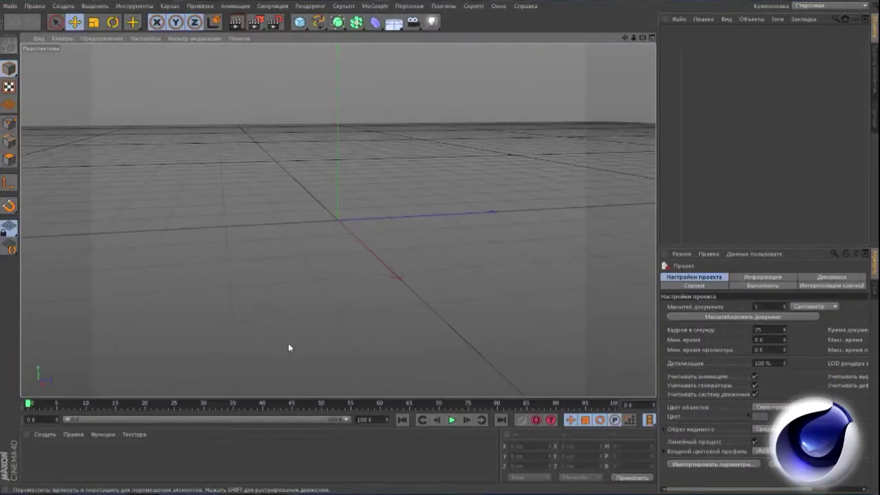
Add a particle emitter to the scene from the Simulation menu
click(276, 8)
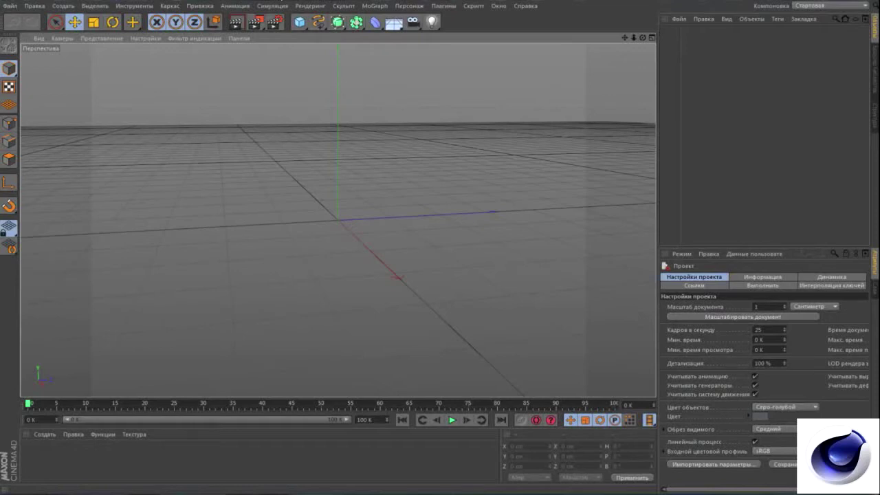
click(279, 6)
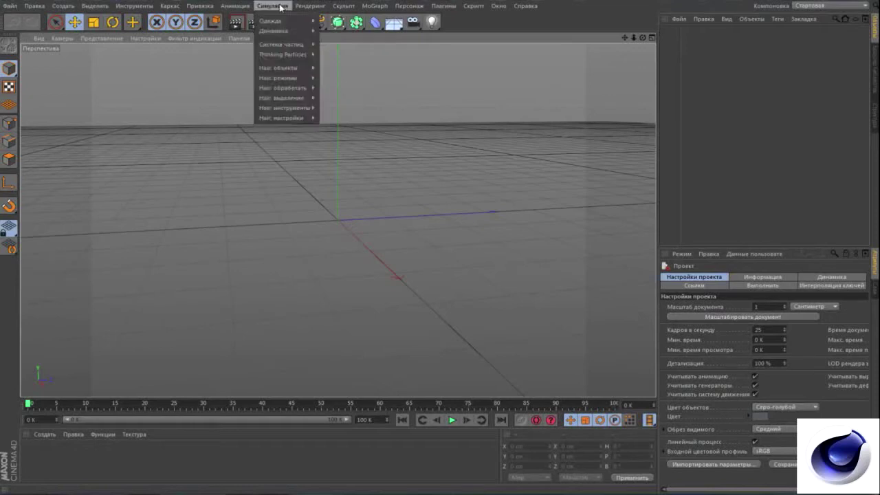
click(372, 47)
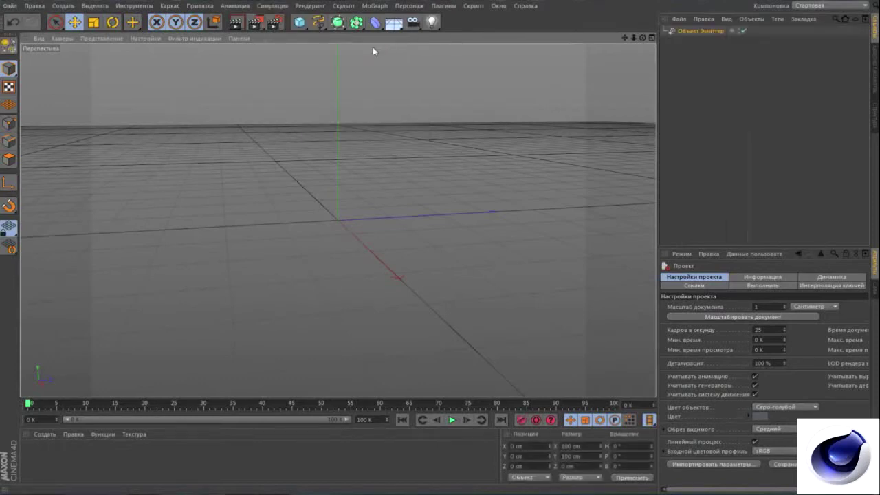
Orbit the viewport to inspect the new emitter and select its editor birth rate field
scroll(304, 178, up, 2)
scroll(302, 175, up, 2)
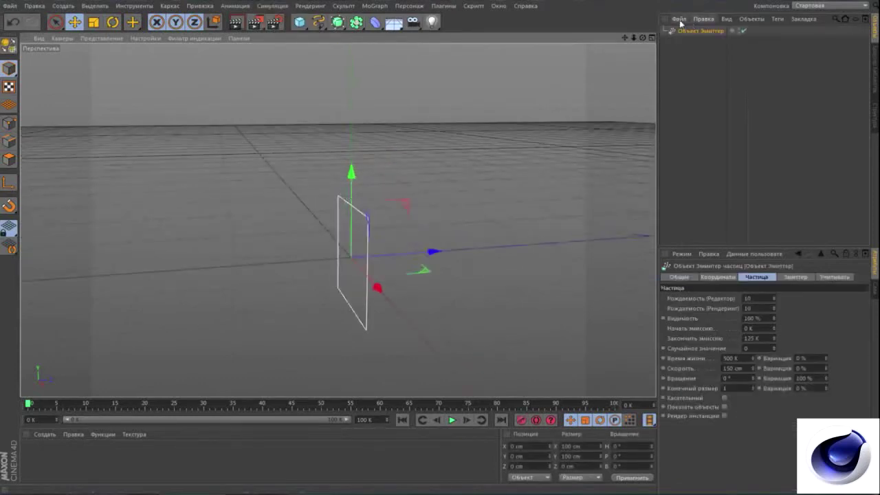
alt+drag(303, 206, 337, 220)
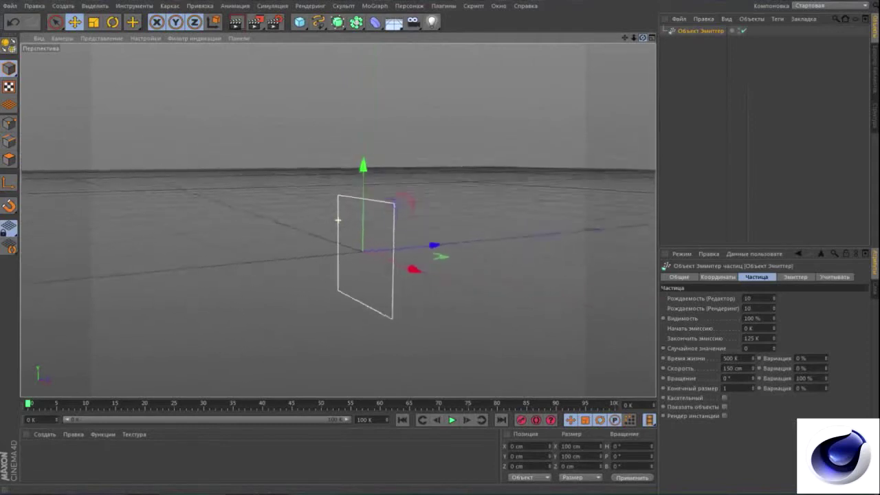
alt+drag(338, 220, 339, 221)
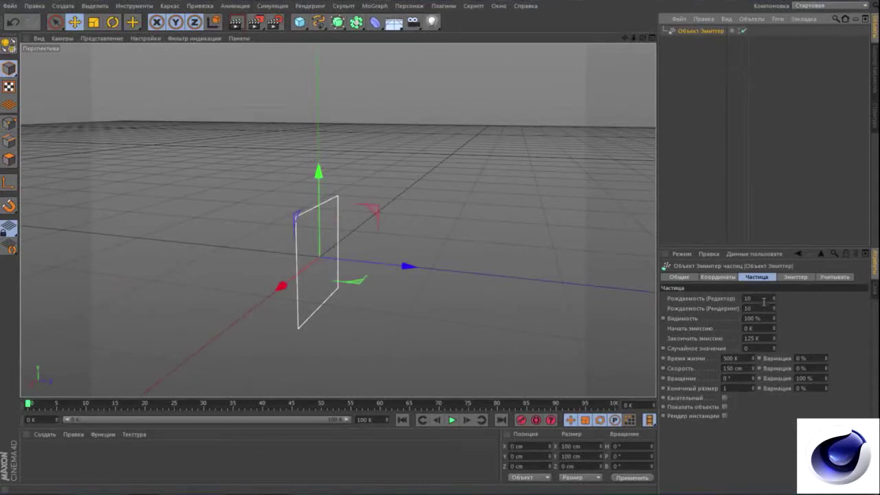
click(763, 299)
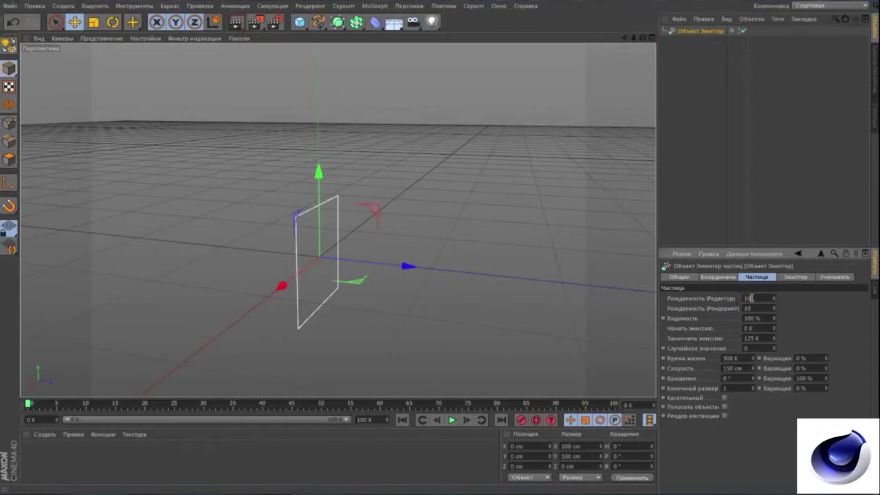
Step through the emitter's birth rate and start emission fields
key(Tab)
click(763, 327)
click(757, 339)
key(Return)
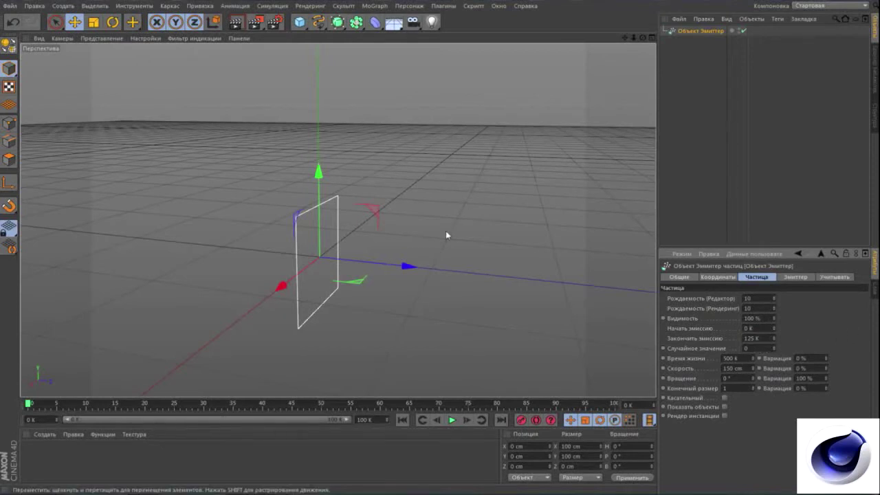
Set the emitter's particle lifetime to 10 K
drag(643, 38, 641, 41)
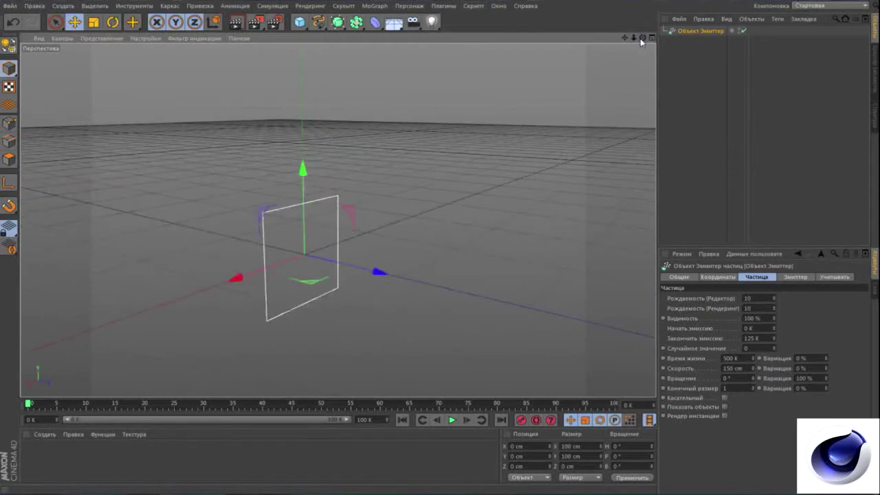
drag(642, 41, 476, 189)
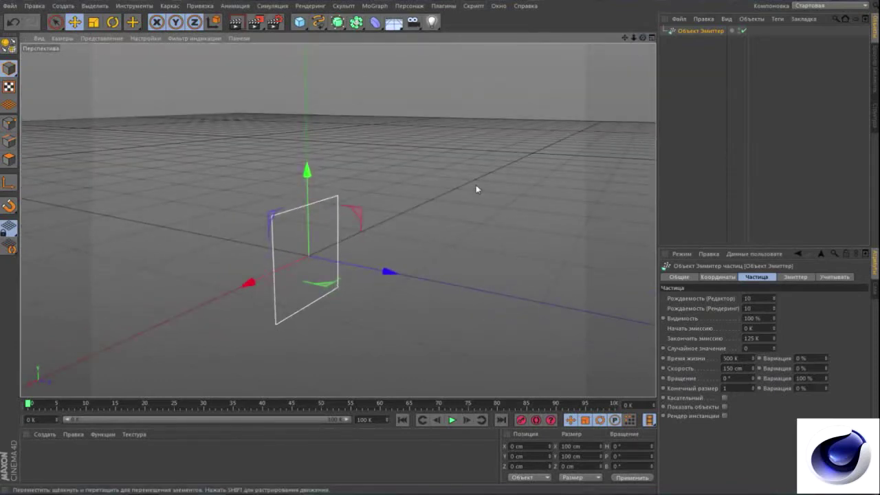
click(746, 359)
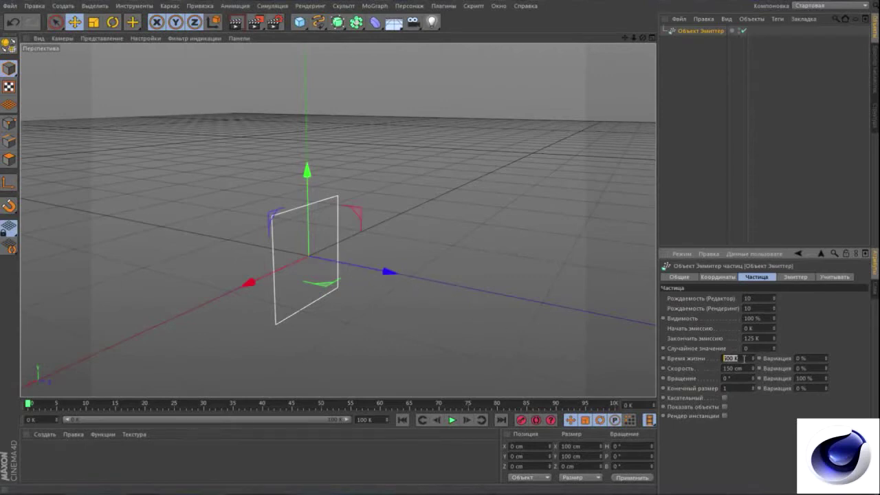
text(10)
key(Return)
click(791, 281)
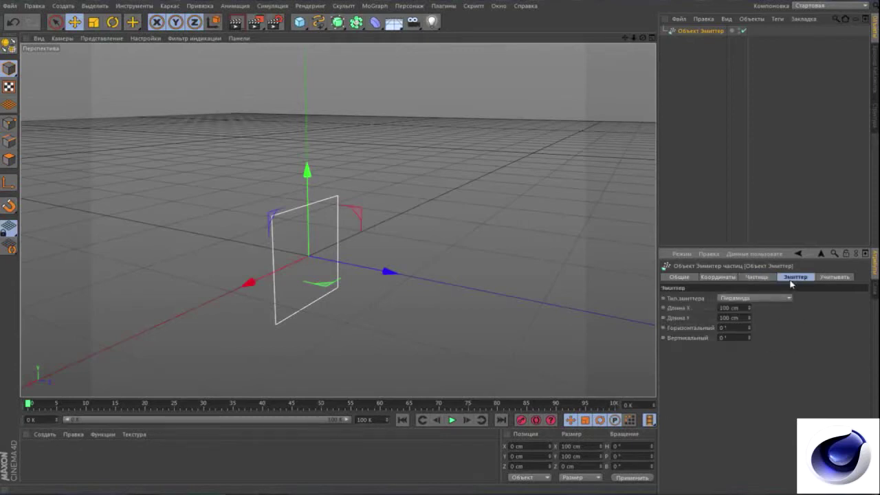
click(780, 299)
click(778, 300)
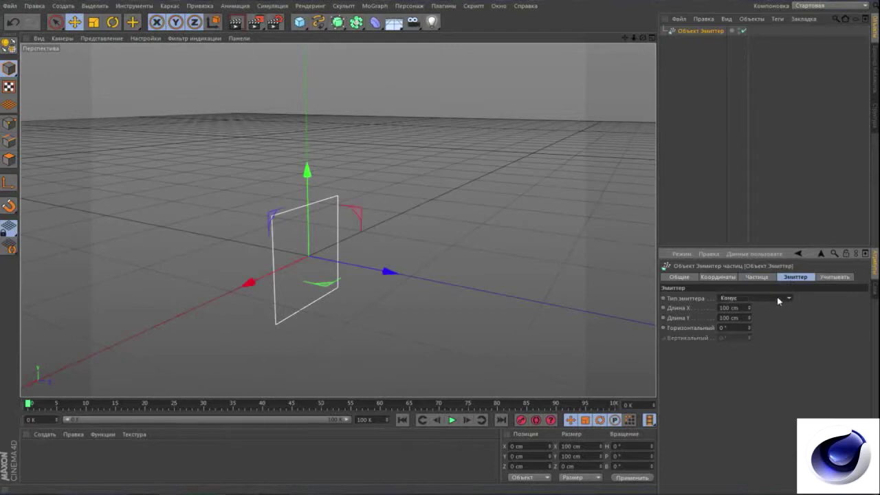
scroll(779, 300, down, 1)
scroll(779, 300, up, 1)
scroll(779, 300, down, 1)
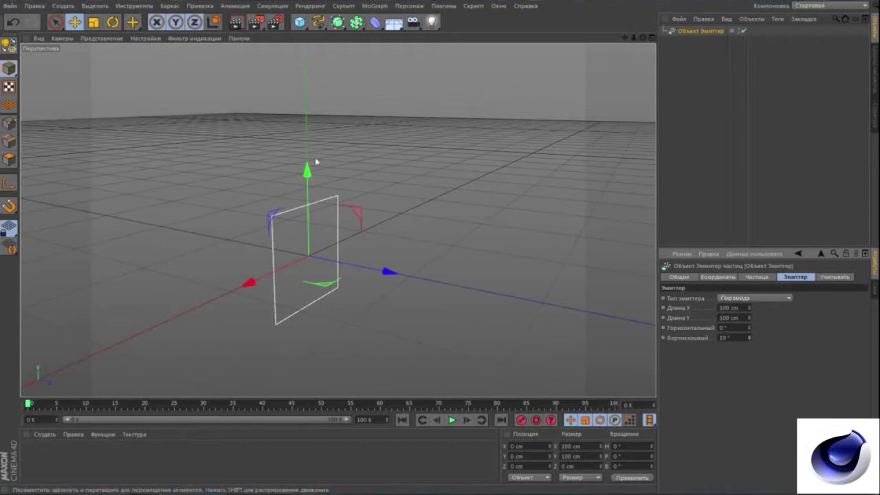
click(12, 21)
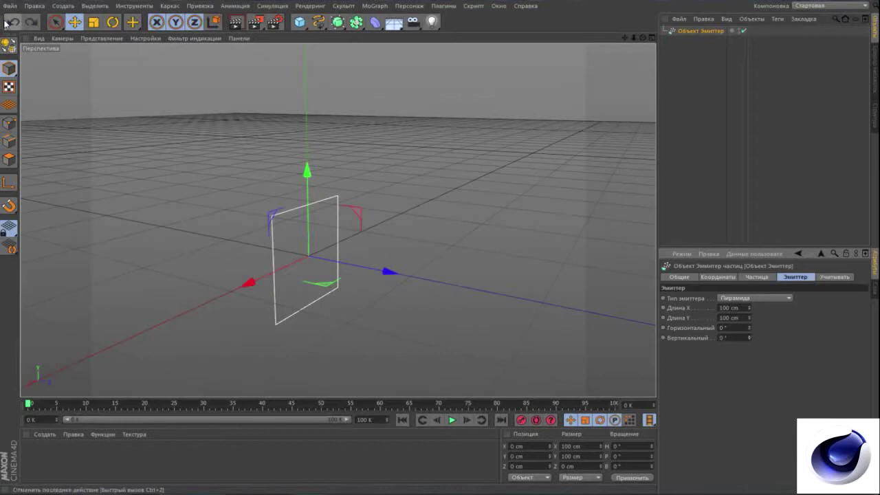
click(845, 277)
click(784, 277)
click(678, 277)
click(749, 278)
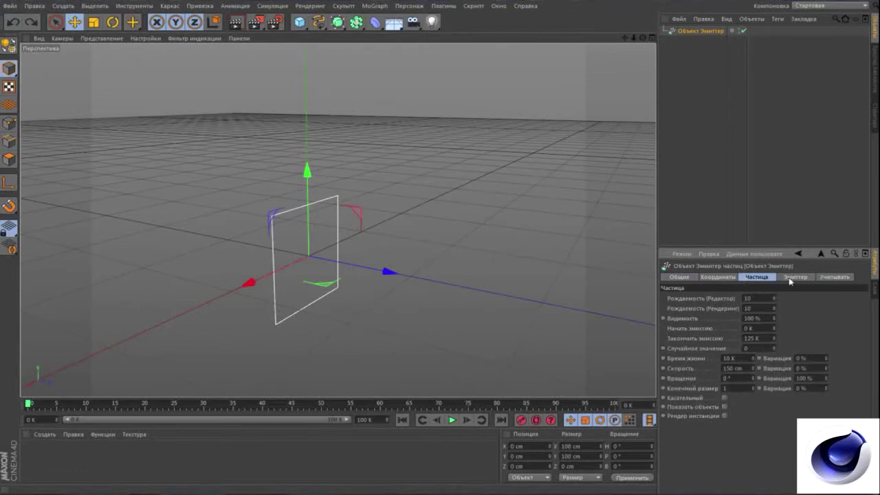
click(789, 278)
click(771, 279)
click(730, 278)
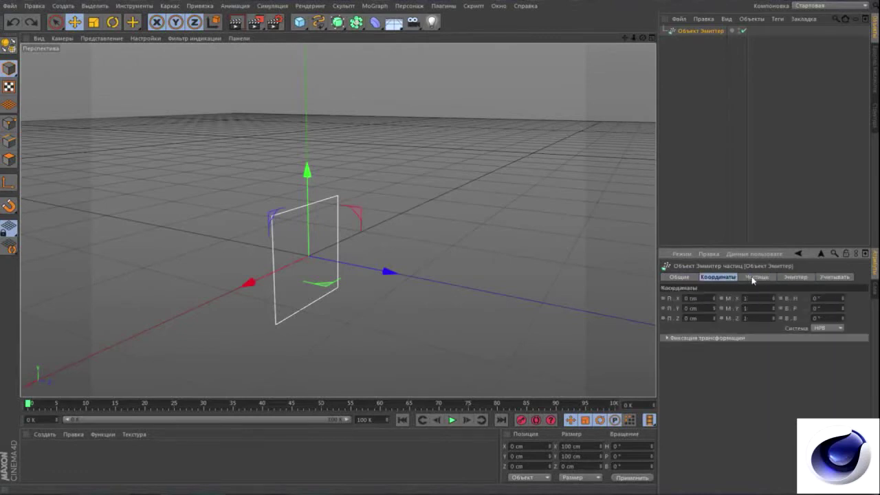
click(664, 279)
click(762, 278)
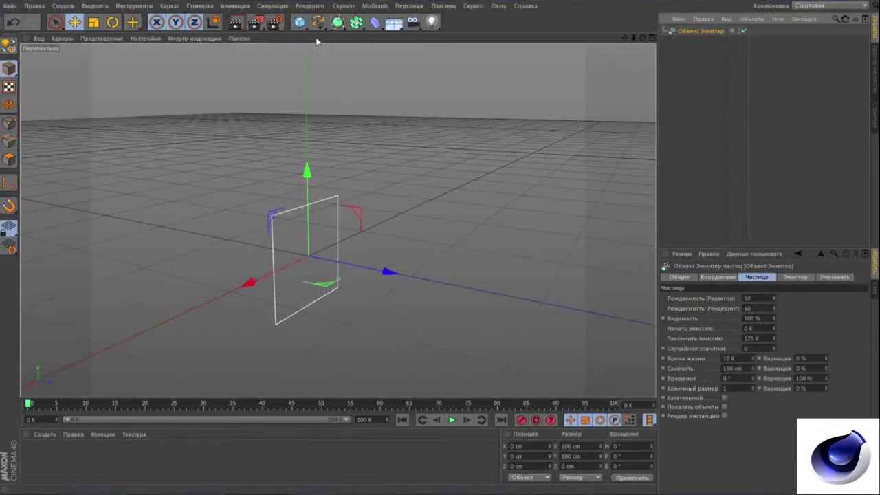
Add a cube and set its size to 3 × 3 × 3 cm
click(299, 22)
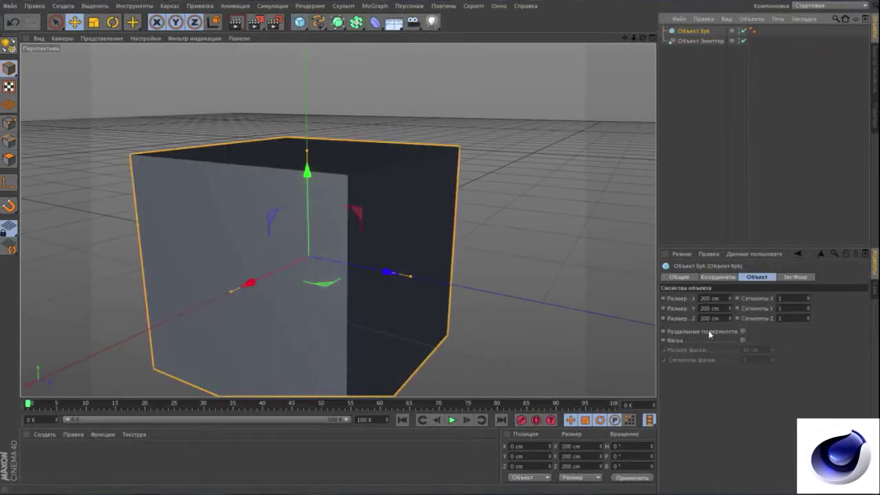
double_click(710, 298)
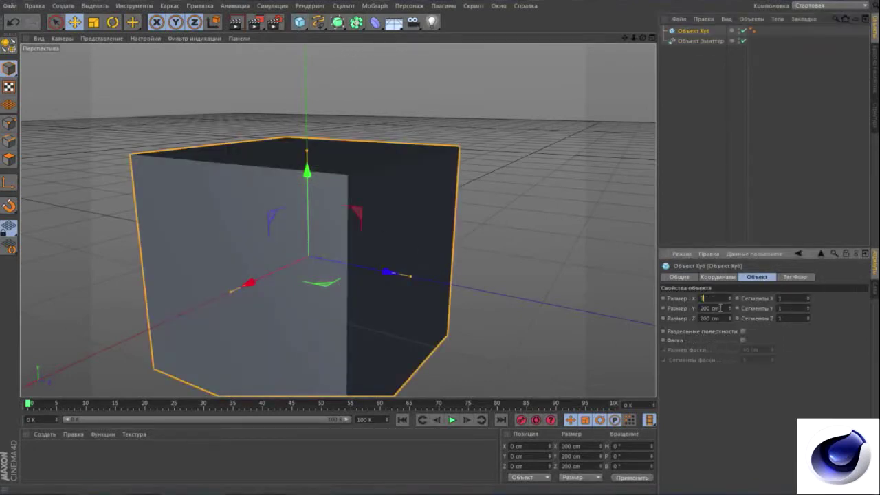
text(3)
click(716, 308)
key(Tab)
text(3)
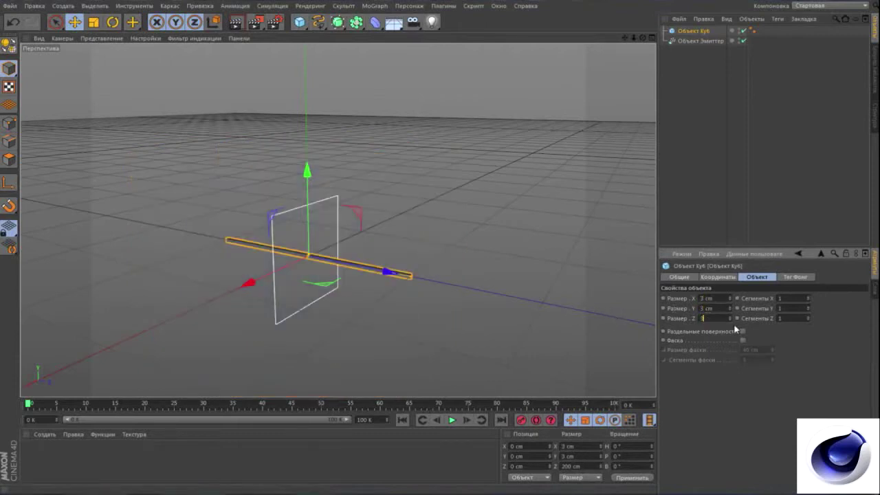
key(Return)
Move the cube to Z 57.179 cm and nest it under the emitter
drag(388, 272, 416, 283)
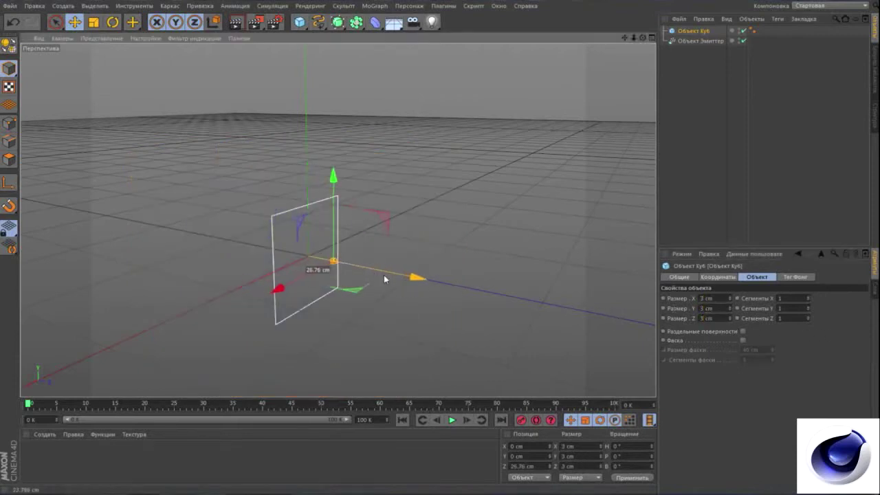
scroll(373, 222, up, 1)
scroll(373, 221, up, 1)
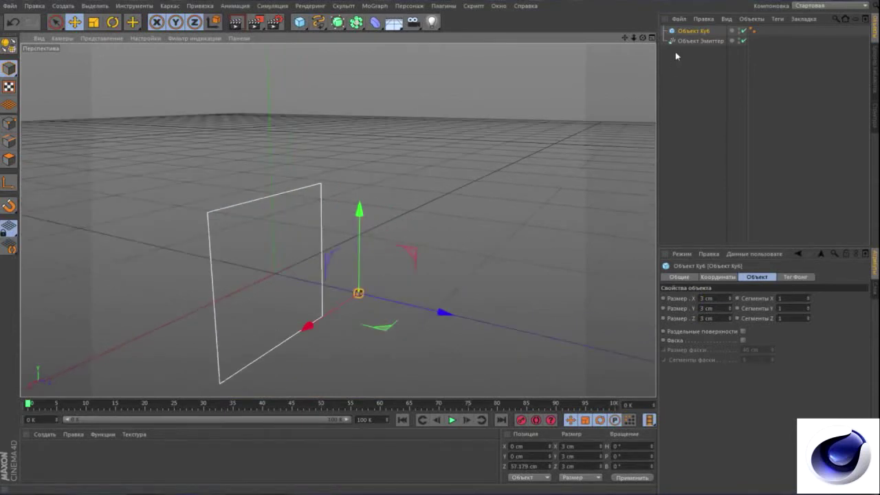
drag(689, 31, 685, 39)
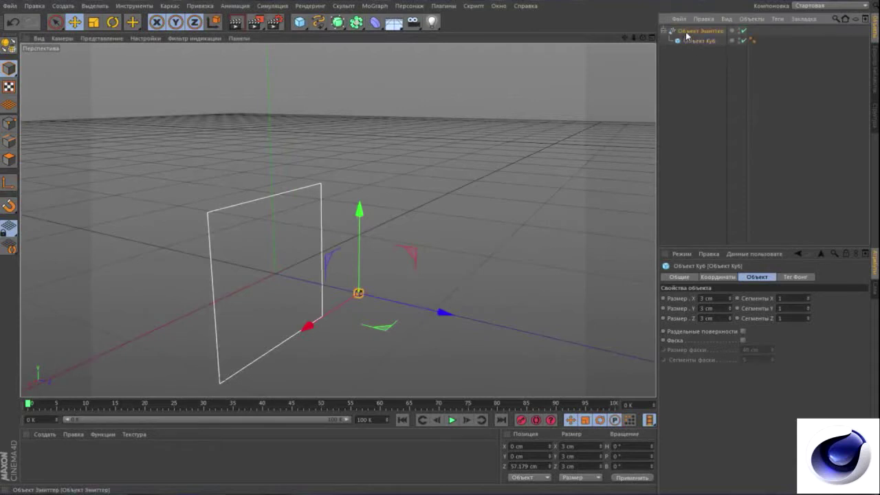
Preview the emitter's animation, then stop and rewind to frame 0
click(691, 31)
click(452, 421)
click(452, 420)
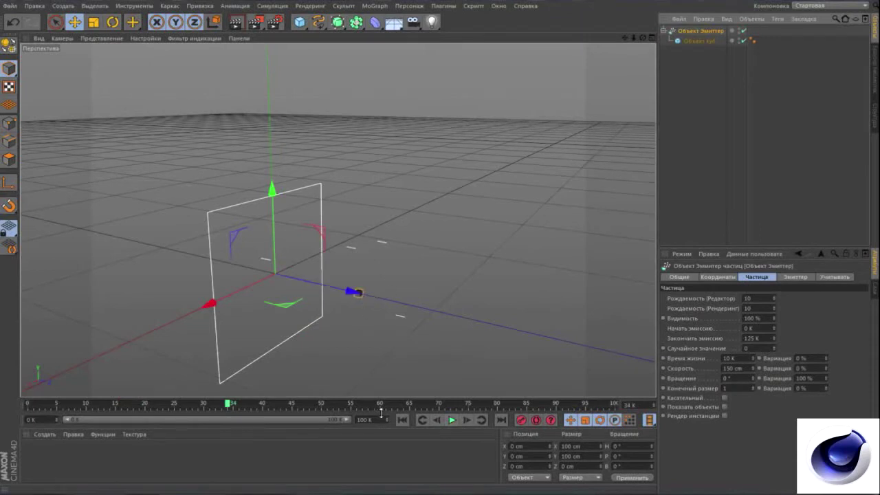
click(402, 420)
Enable Show Objects so particles appear as the child cubes, and replay
click(724, 406)
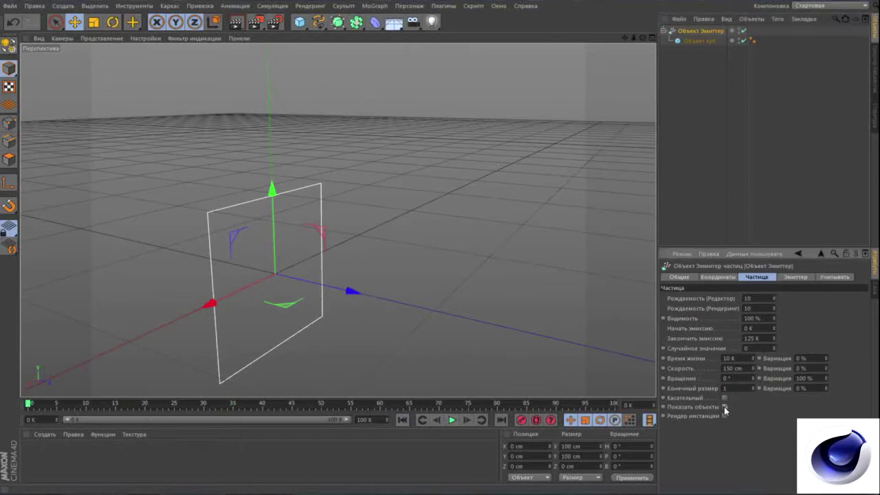
mouse_move(365, 265)
alt+mouse_down()
mouse_move(337, 219)
mouse_move(310, 384)
mouse_move(425, 329)
alt+mouse_up()
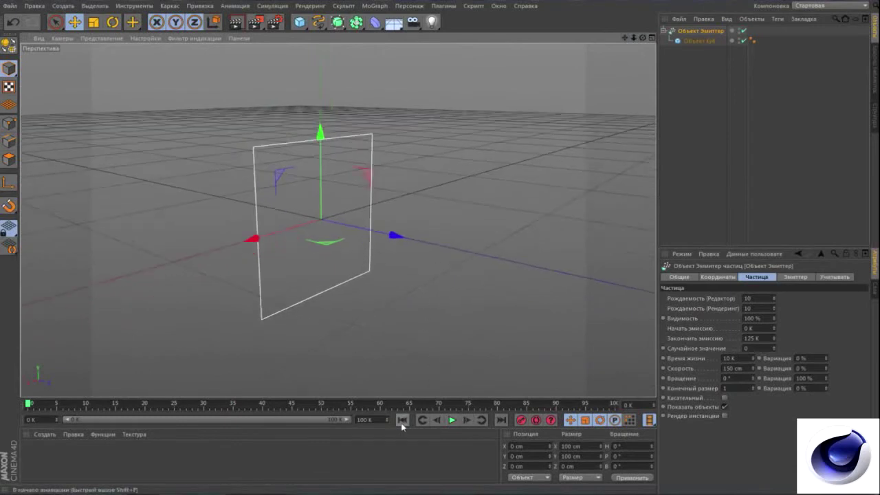
click(452, 421)
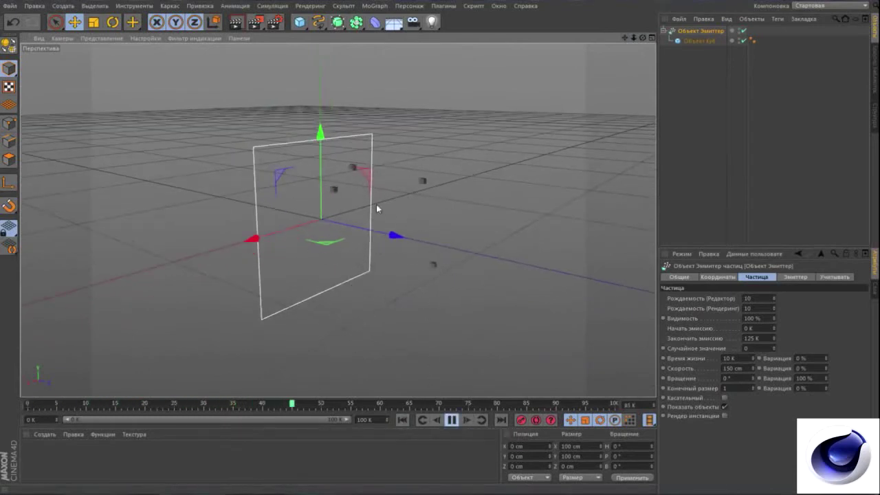
Set the emitter's editor and render birth rates to 50
mouse_move(338, 220)
alt+mouse_down()
mouse_move(384, 227)
mouse_move(337, 220)
alt+mouse_up()
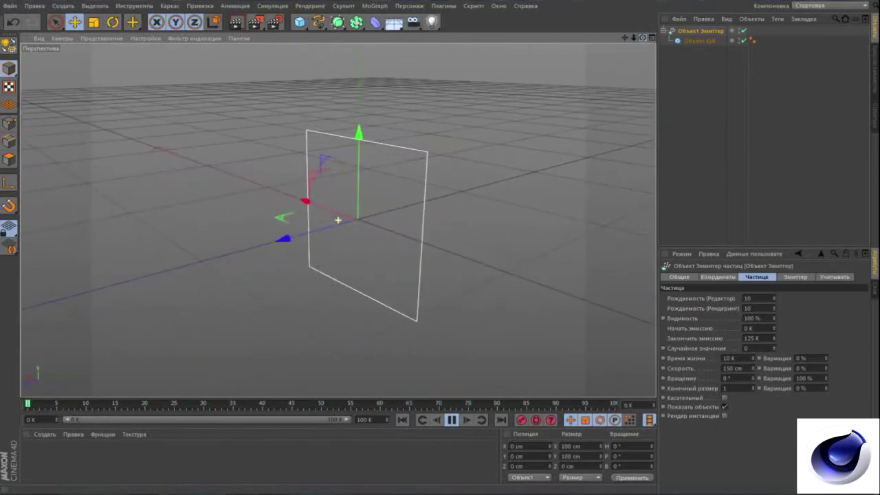
click(454, 420)
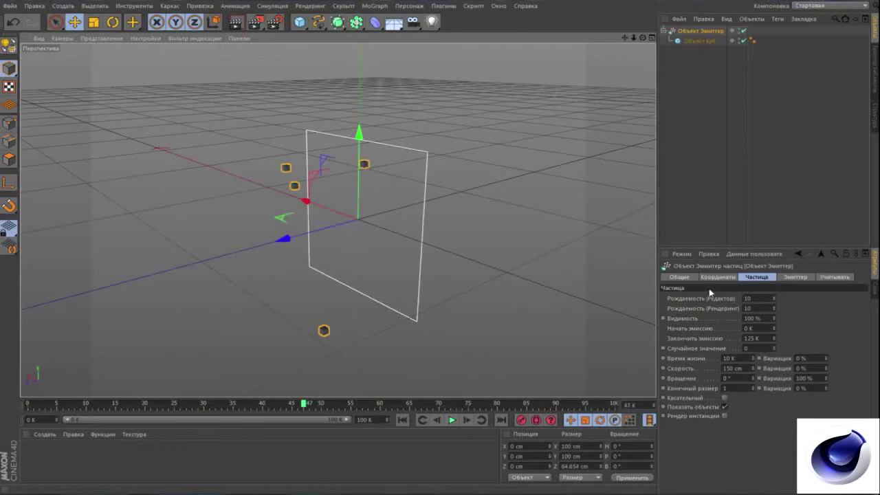
double_click(746, 308)
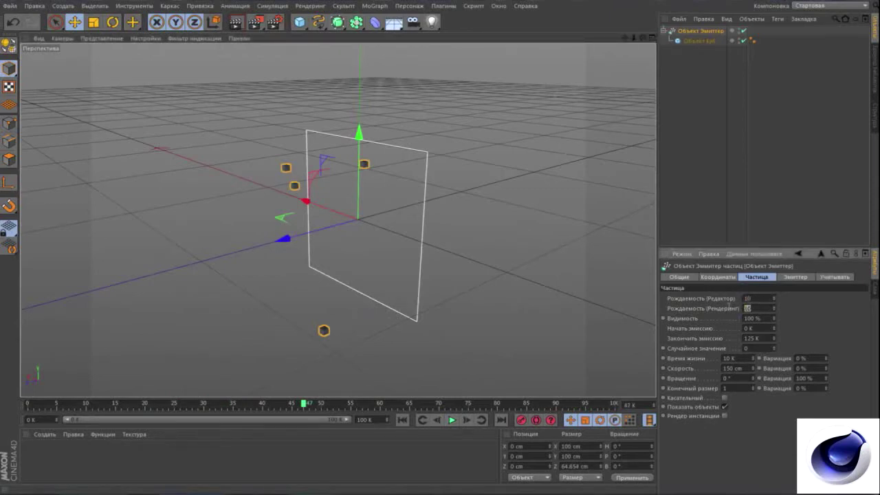
double_click(758, 299)
text(0)
key(Tab)
text(0)
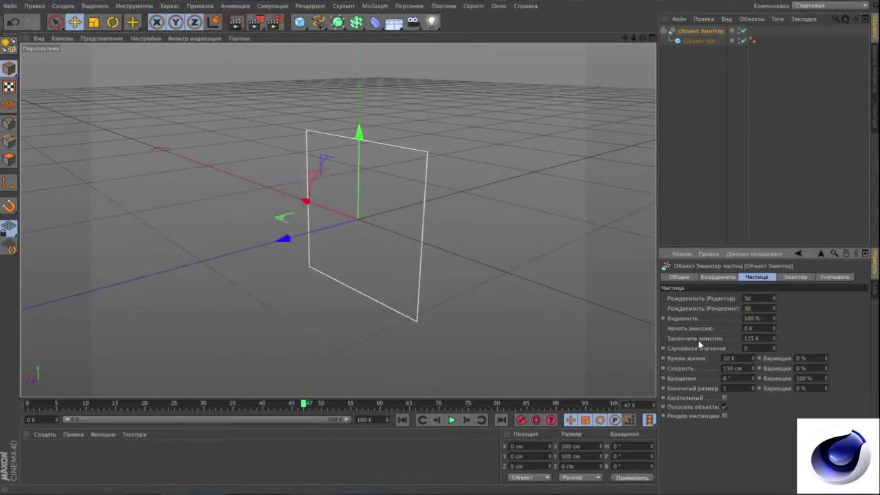
Set the particle lifetime to 100 K and replay the animation from the first frame
click(452, 420)
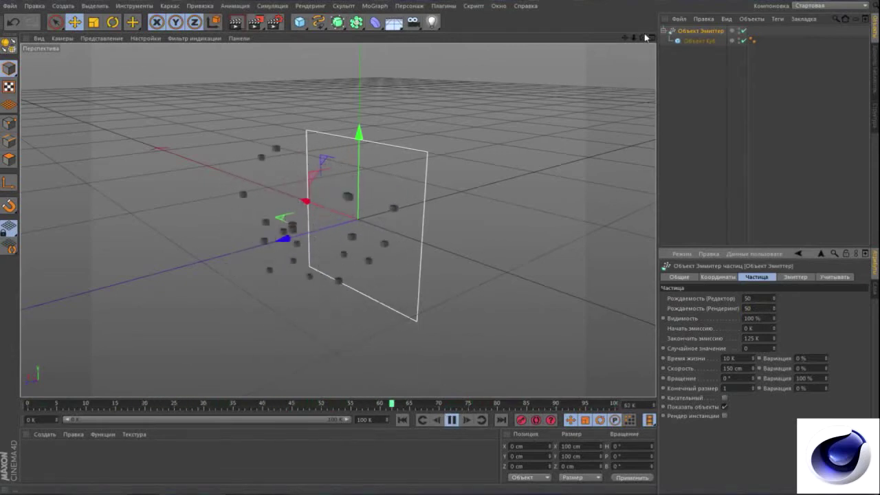
drag(642, 38, 642, 41)
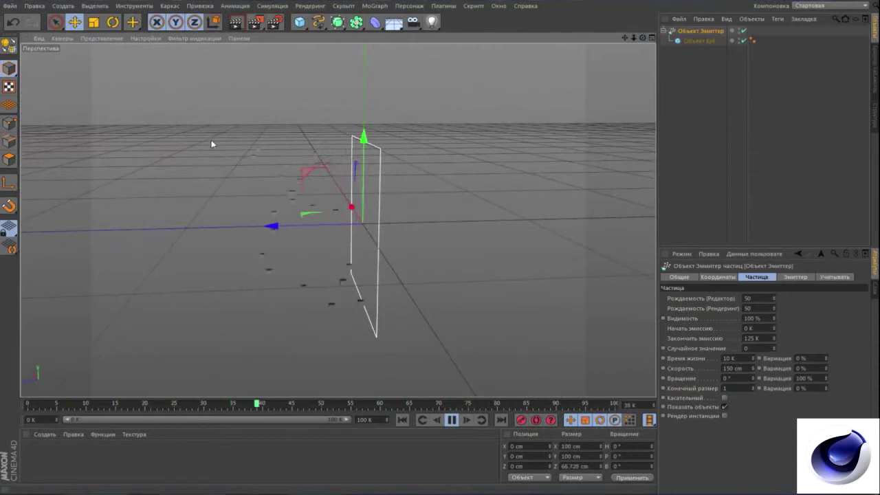
click(451, 420)
text(5)
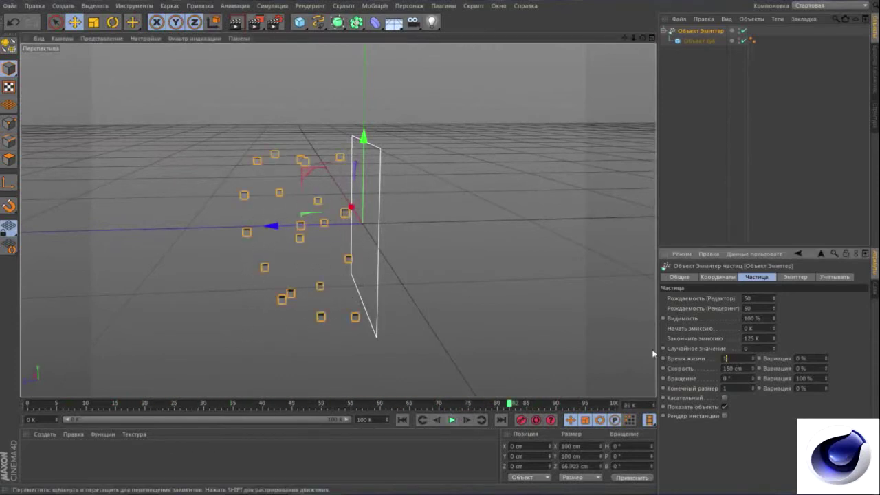
click(402, 420)
click(452, 420)
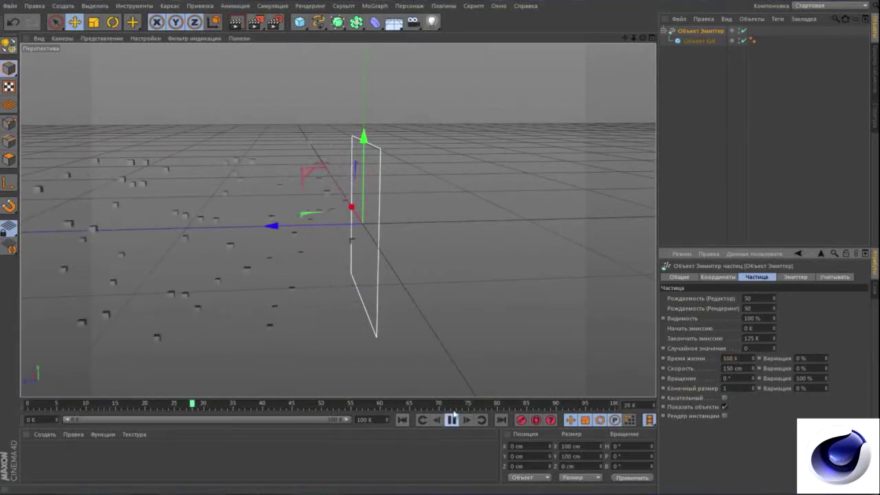
alt+drag(309, 220, 337, 218)
drag(633, 37, 622, 41)
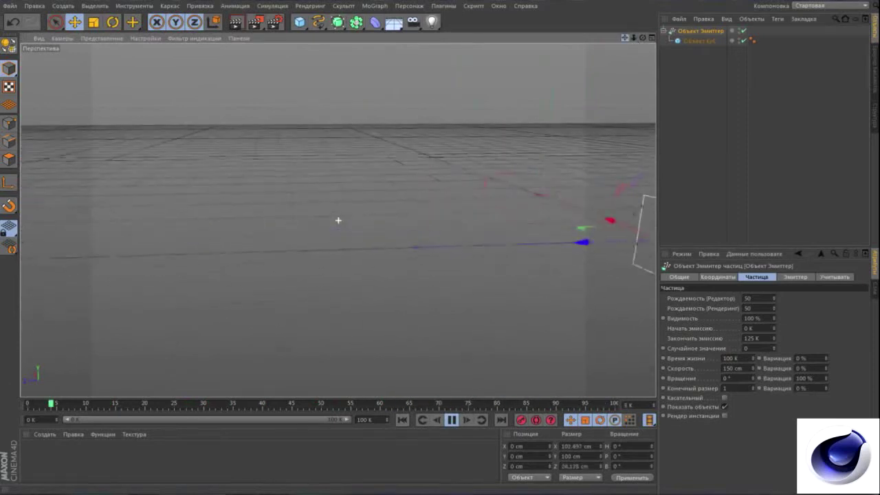
Create a red material with Glow enabled and apply it to the cube
click(452, 419)
double_click(55, 448)
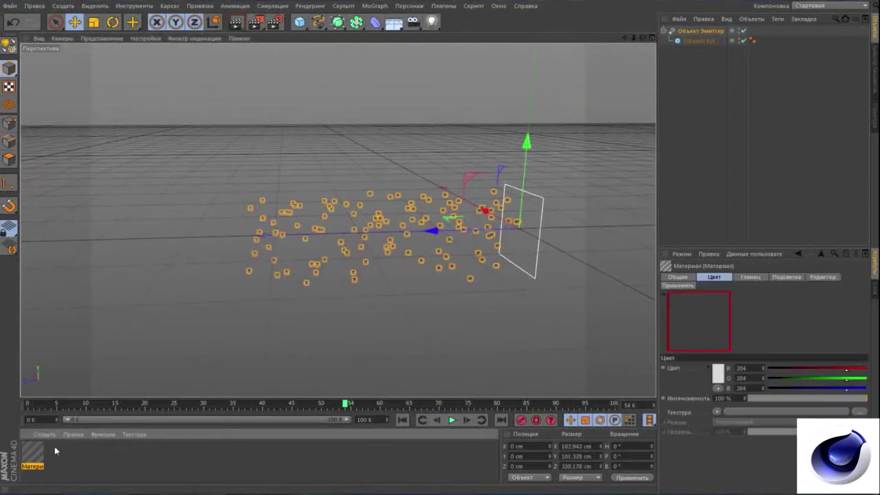
double_click(41, 452)
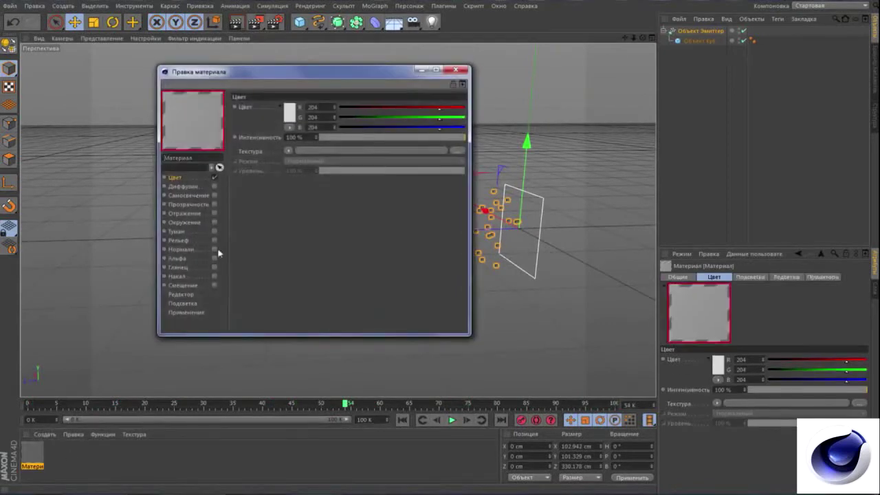
click(291, 116)
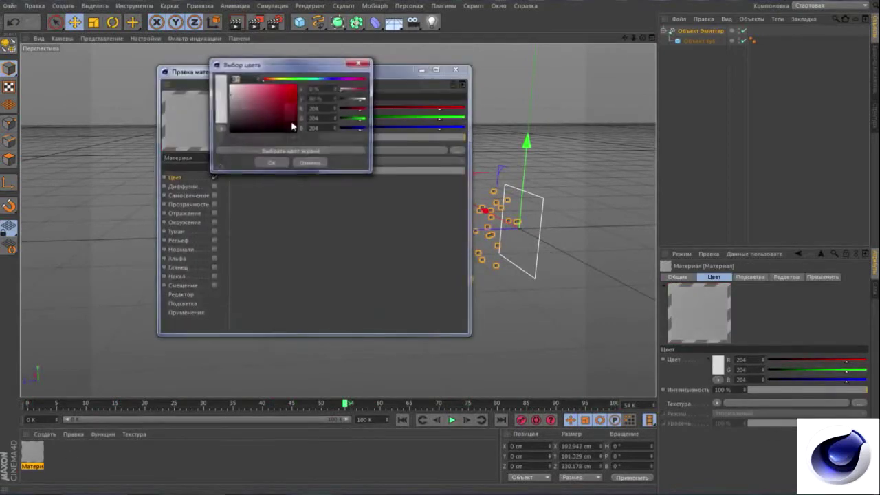
click(273, 164)
click(214, 275)
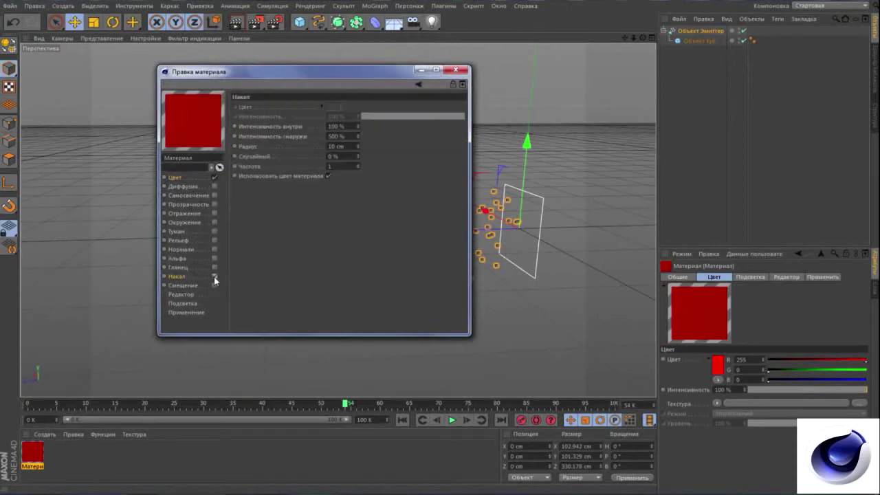
click(455, 69)
drag(33, 451, 691, 40)
Render the active view to see the particles as glowing red points
alt+drag(481, 165, 443, 168)
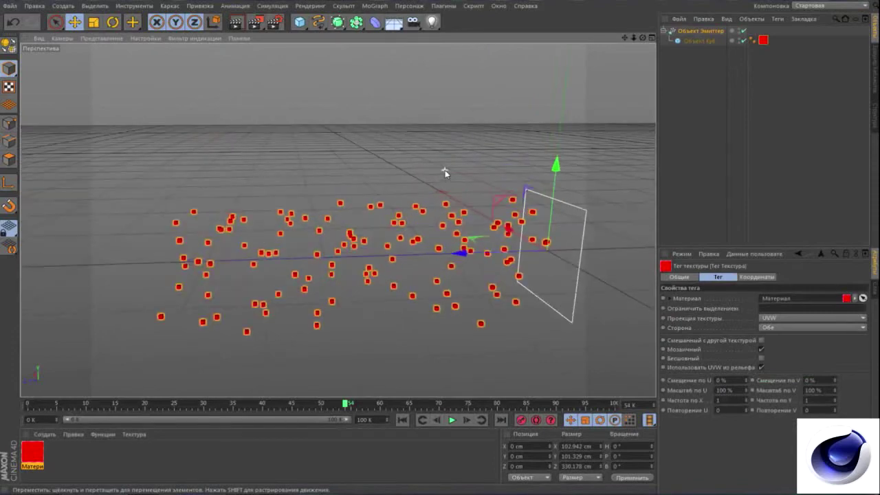
alt+drag(358, 147, 337, 220)
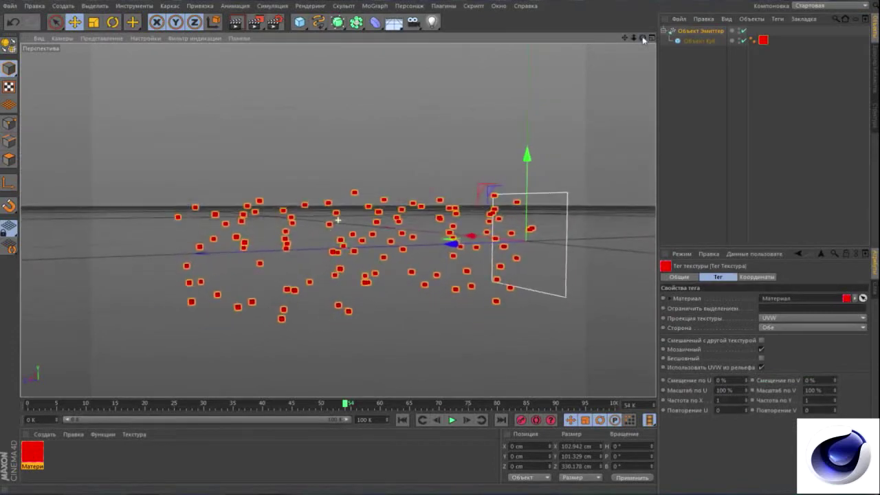
click(237, 23)
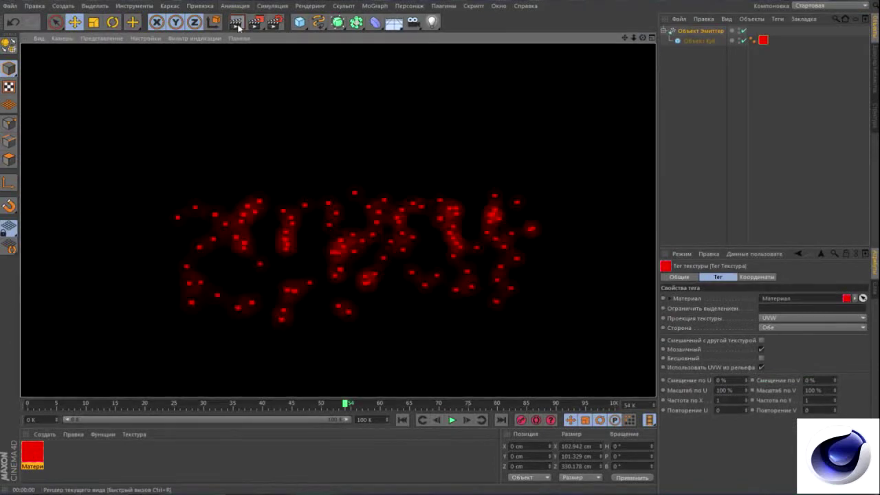
click(435, 246)
drag(642, 39, 619, 55)
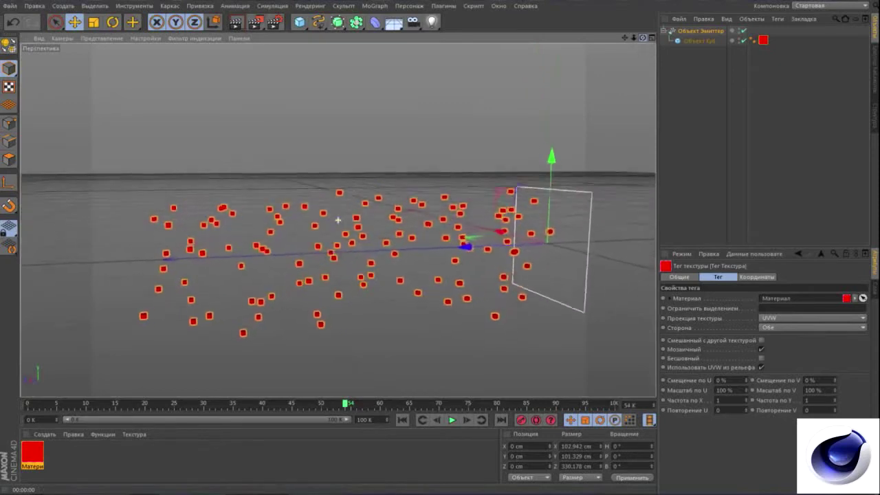
Delete the red material and the cube object, leaving plain line particles
click(32, 451)
key(Delete)
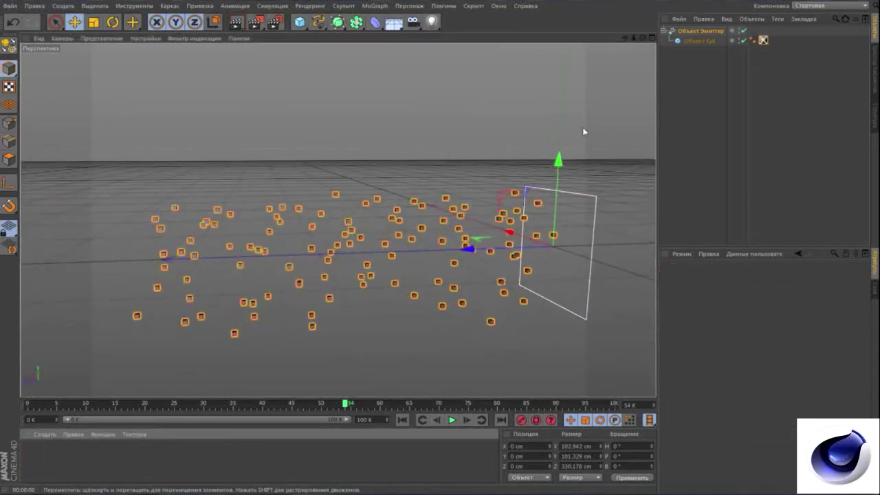
click(692, 41)
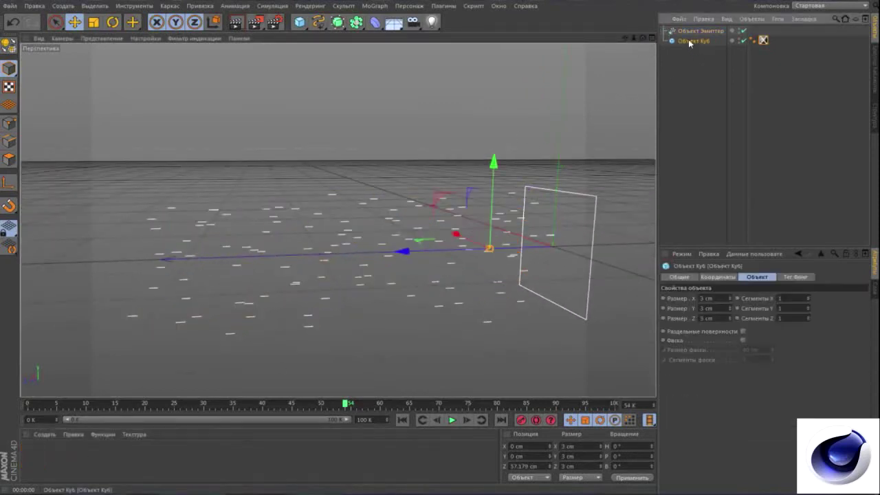
key(Delete)
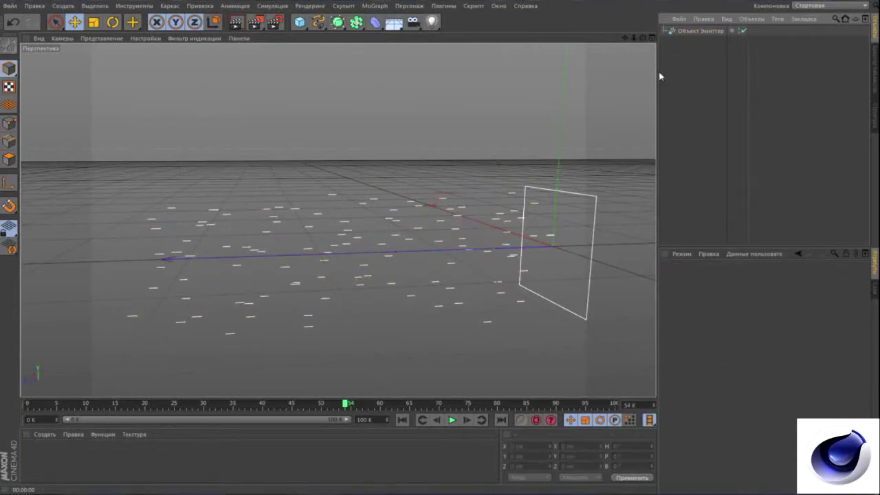
drag(642, 37, 324, 392)
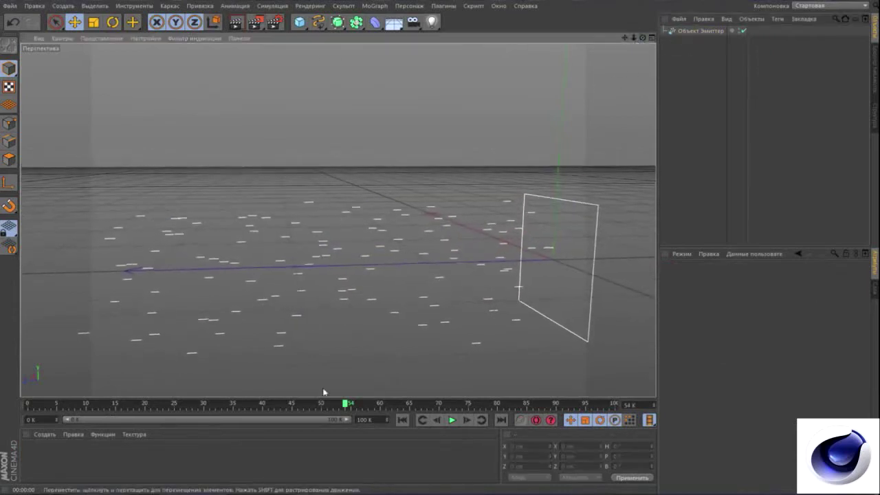
click(45, 434)
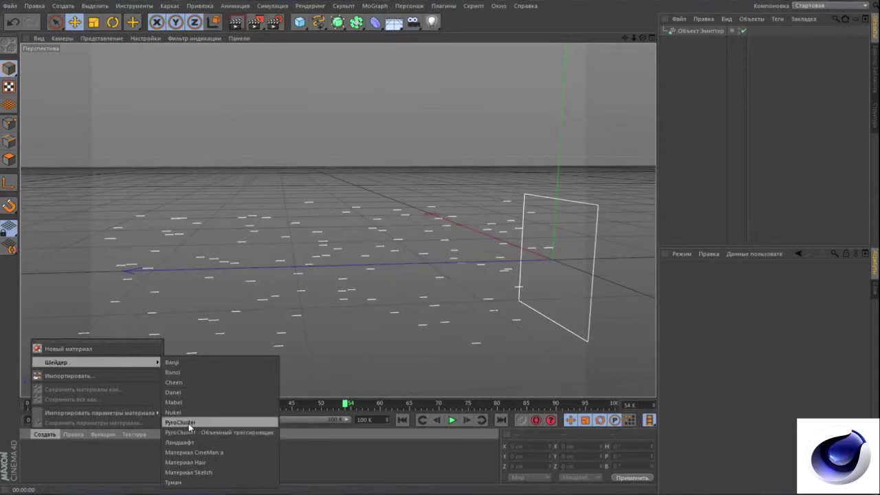
Create PyroCluster and PyroCluster VolumeTracer materials, and add an Environment object
click(189, 422)
mouse_move(97, 362)
click(44, 435)
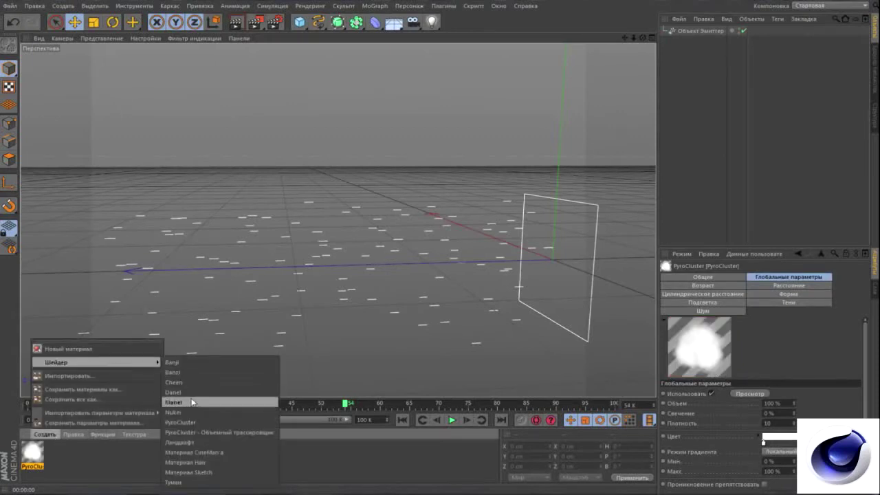
click(197, 432)
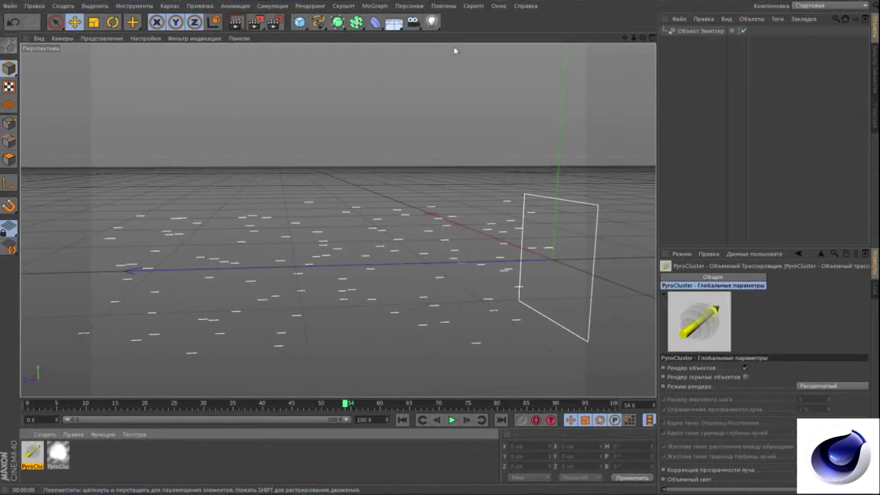
drag(397, 28, 421, 60)
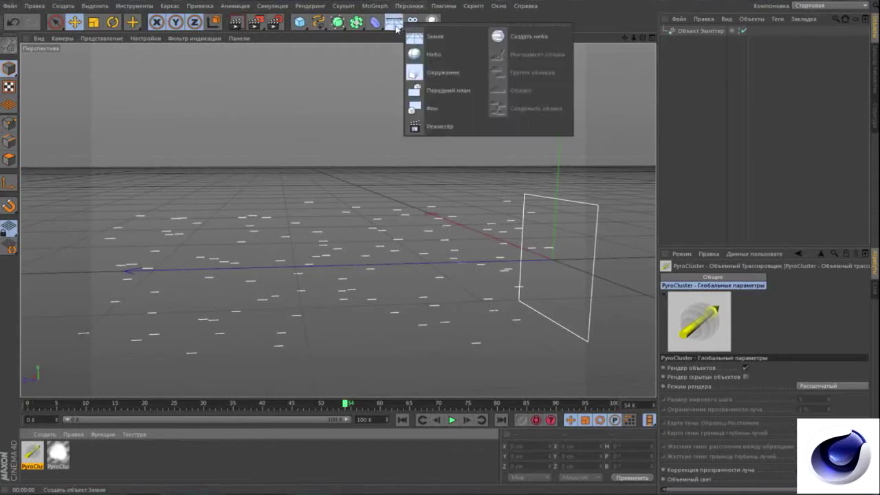
click(436, 76)
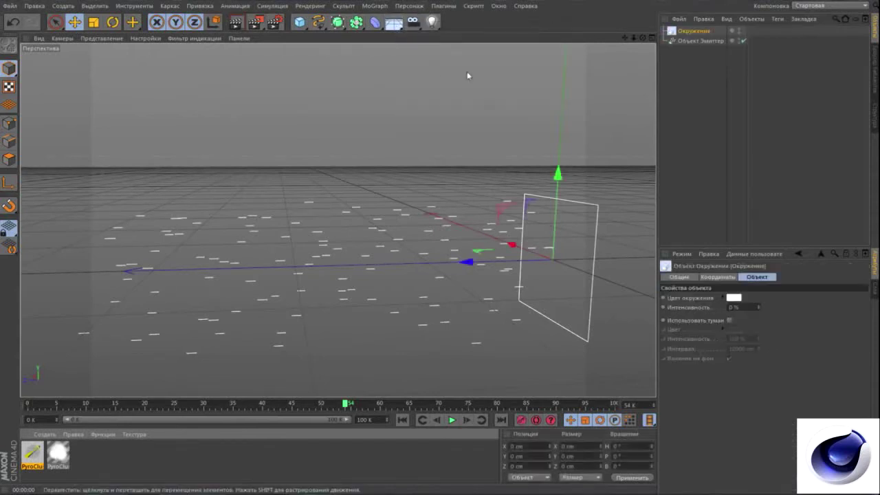
Apply the PyroCluster volume tracer to the Environment object, then open the PyroCluster material
click(34, 457)
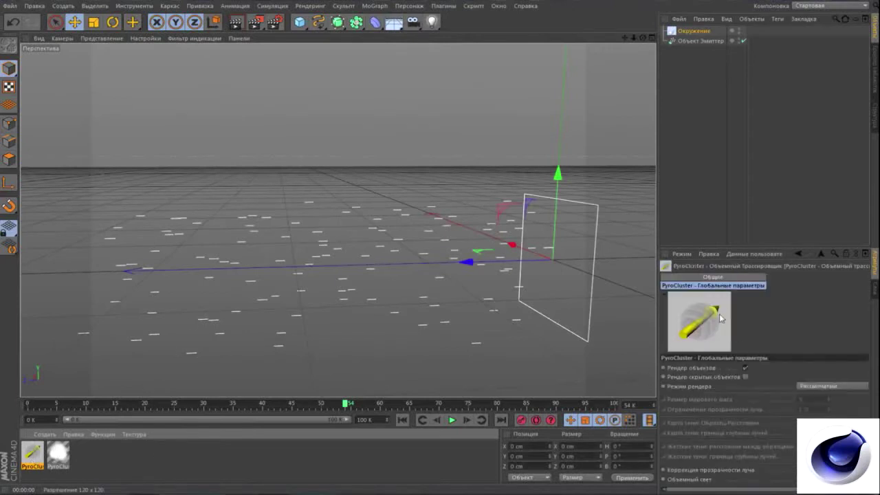
mouse_move(29, 456)
mouse_down()
mouse_move(700, 33)
mouse_move(692, 33)
mouse_up()
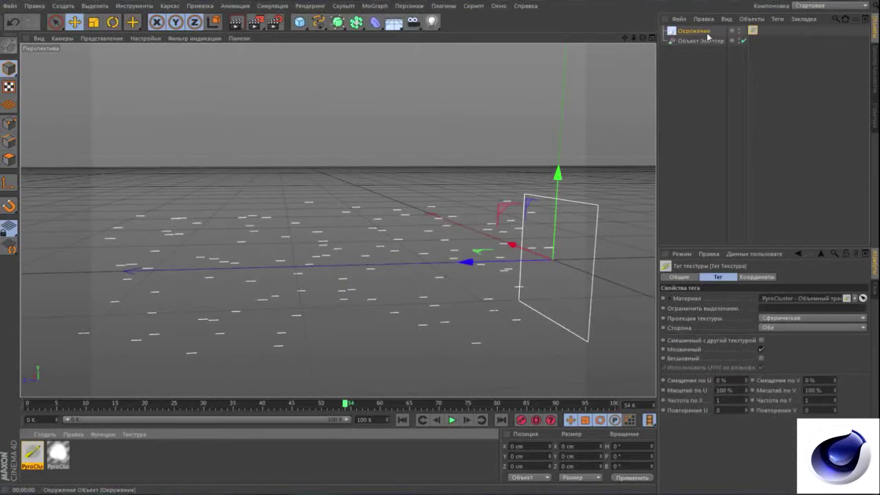
drag(642, 38, 572, 183)
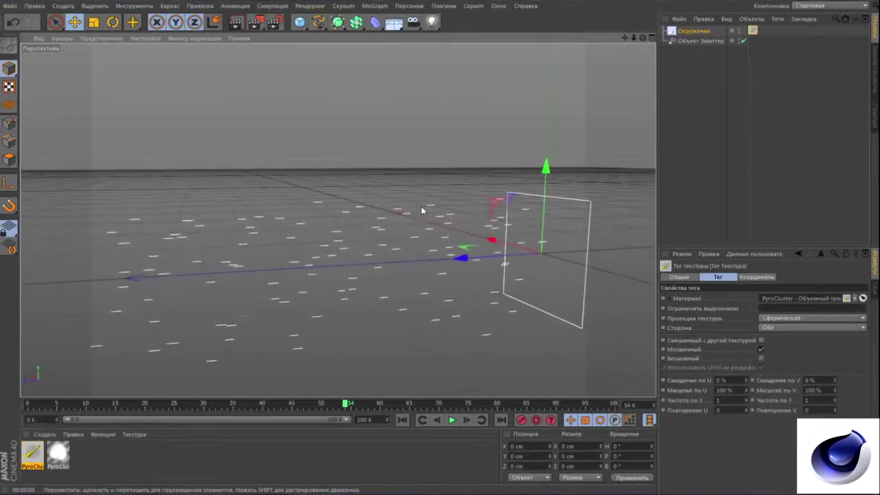
click(695, 41)
click(693, 31)
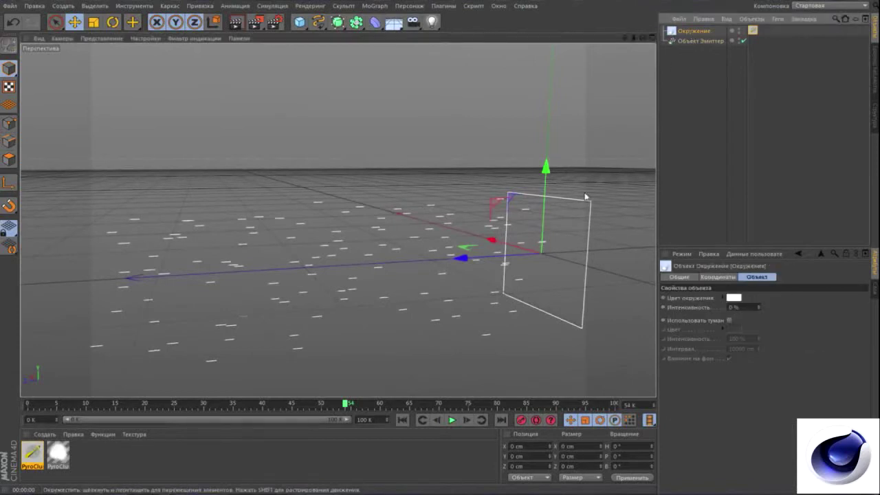
double_click(58, 455)
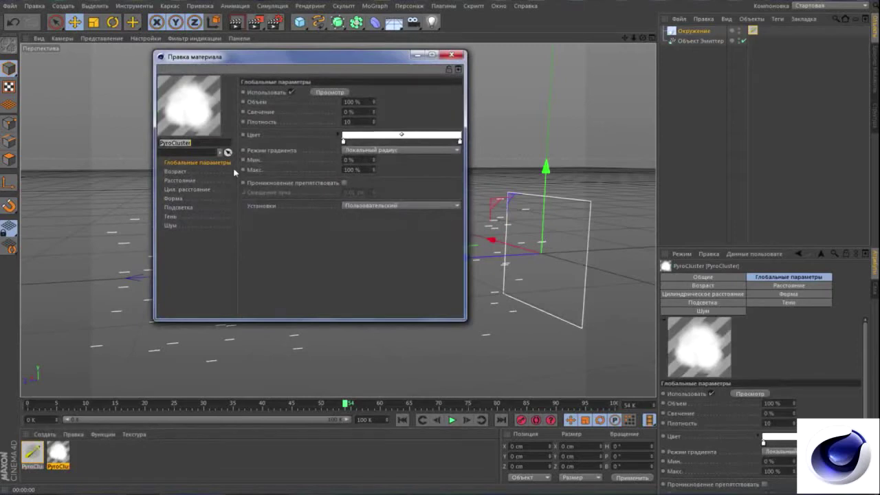
Apply the Пламя fire preset to PyroCluster, with density 15.4 and volume 60%
click(391, 207)
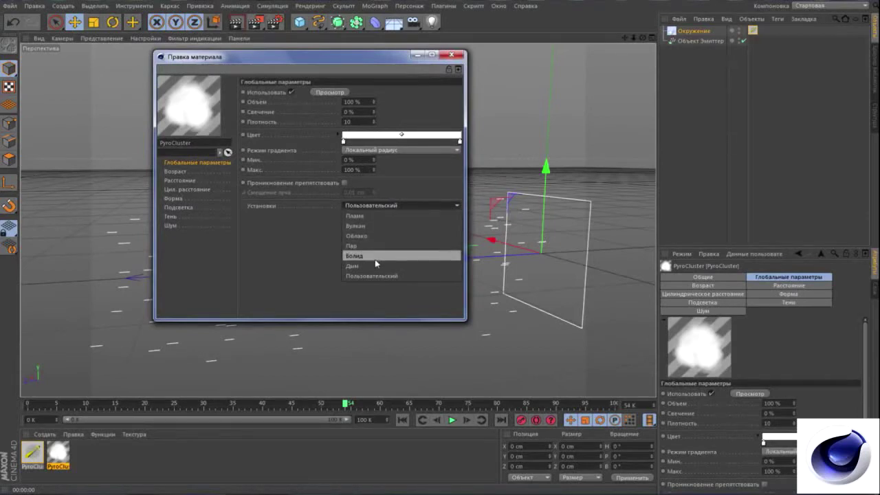
click(376, 218)
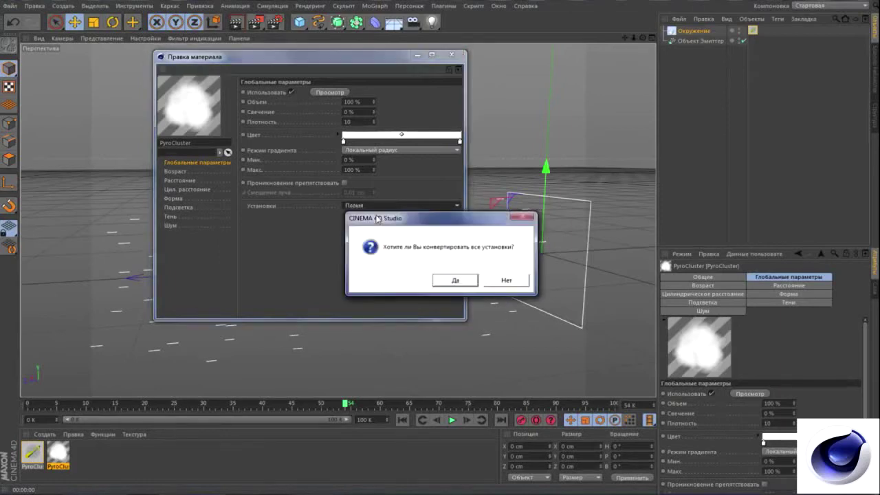
click(451, 281)
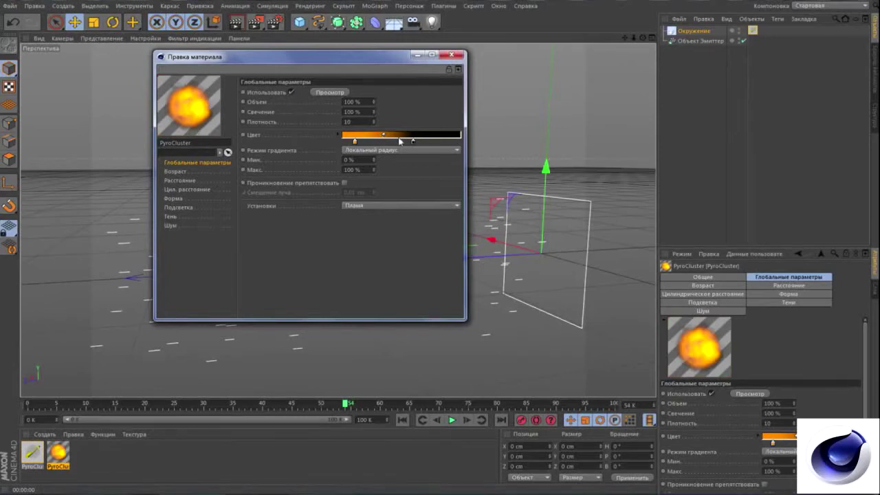
drag(377, 121, 373, 125)
text(15.4)
key(Return)
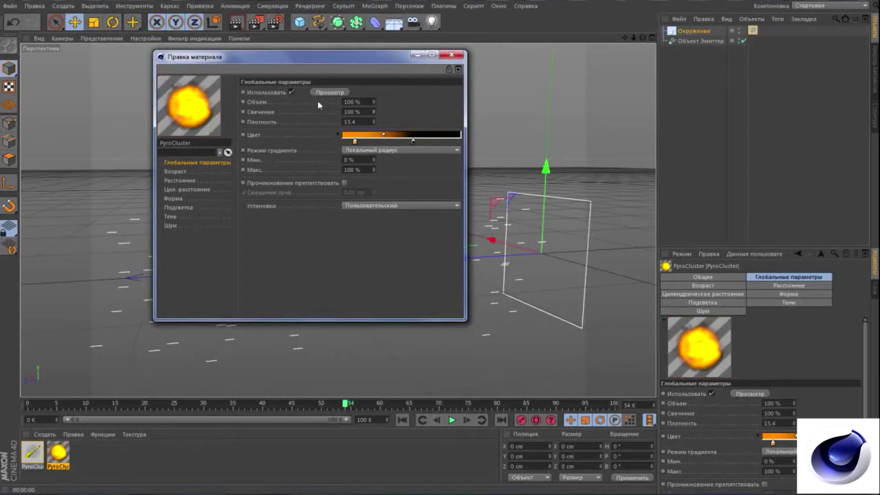
drag(373, 102, 373, 101)
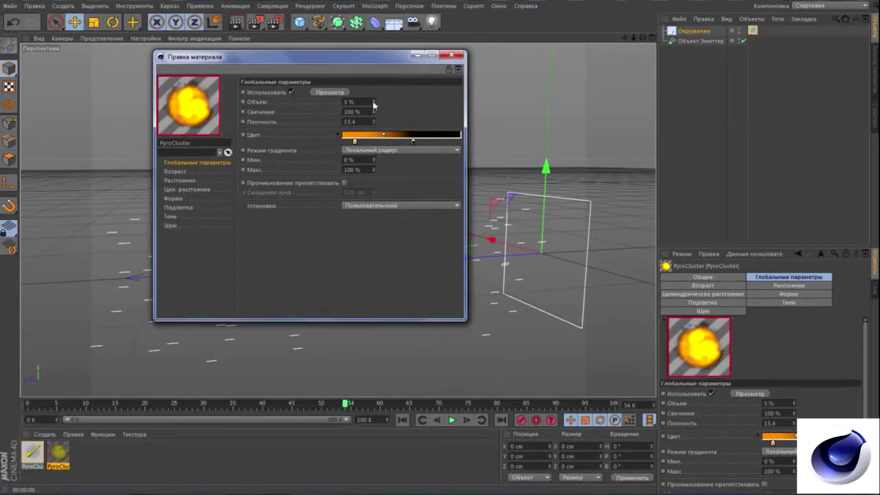
click(175, 171)
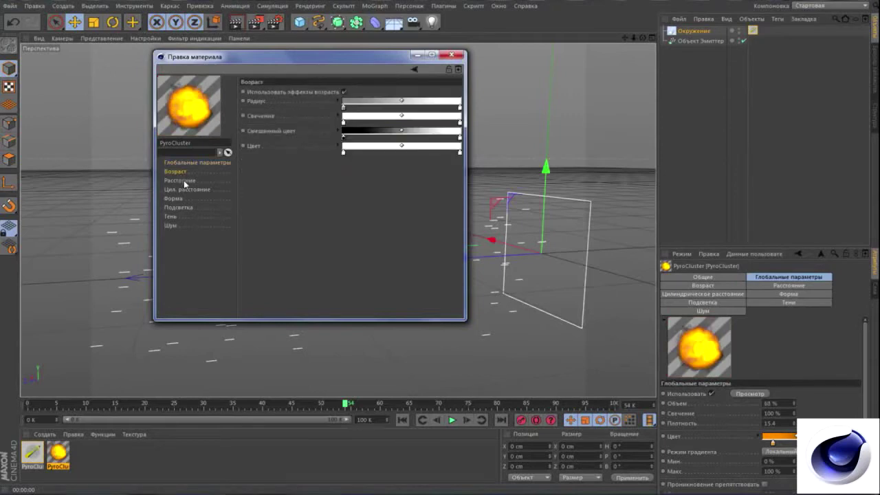
In the PyroCluster Форма settings, replace the 100 cm sphere radius with 10
click(184, 181)
click(187, 189)
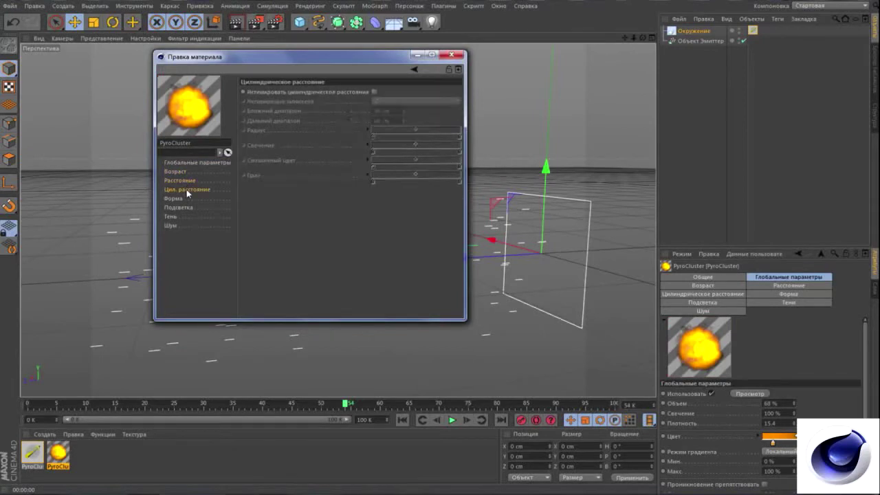
click(184, 198)
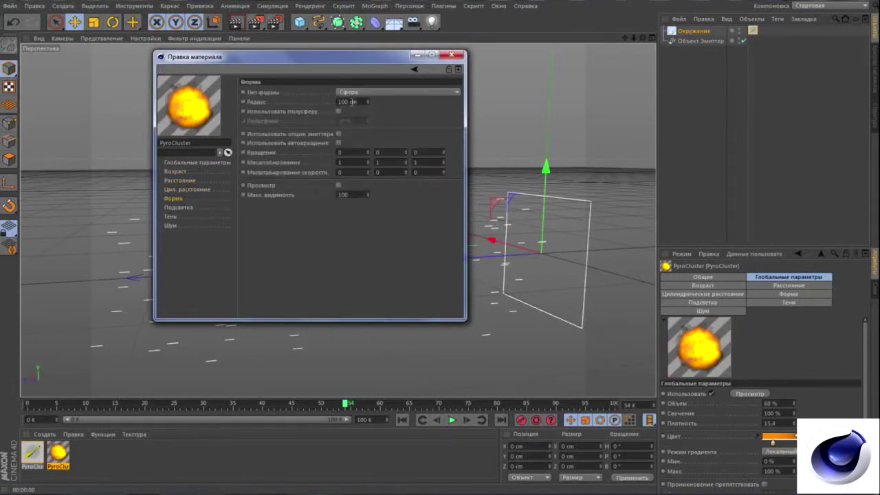
double_click(359, 102)
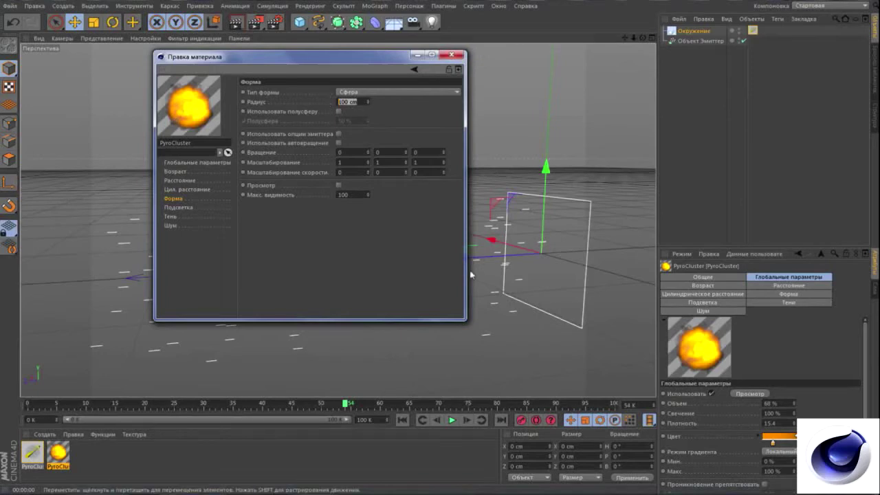
text(1)
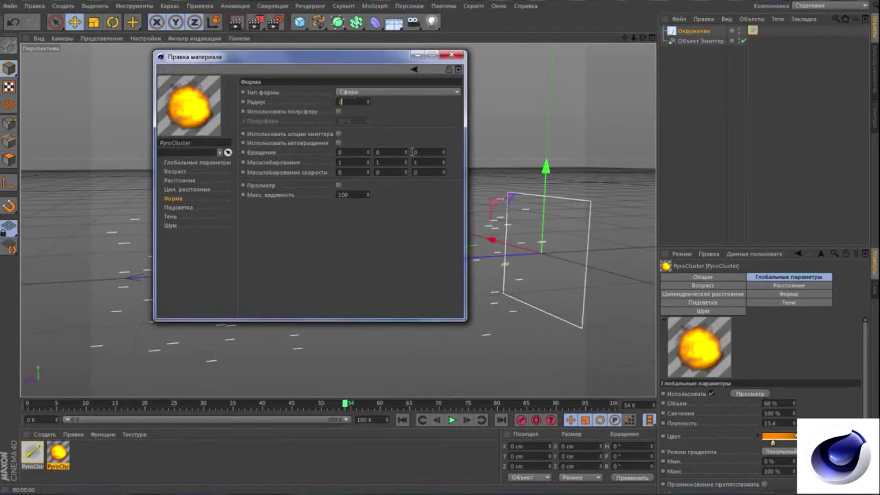
text(0)
click(180, 207)
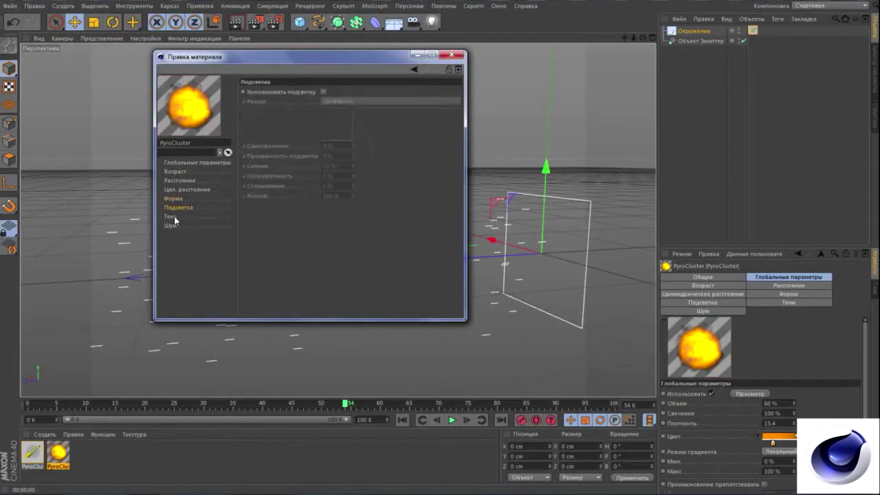
Turn off Принятые тени and enable coloured noise with a different fractal type
click(172, 217)
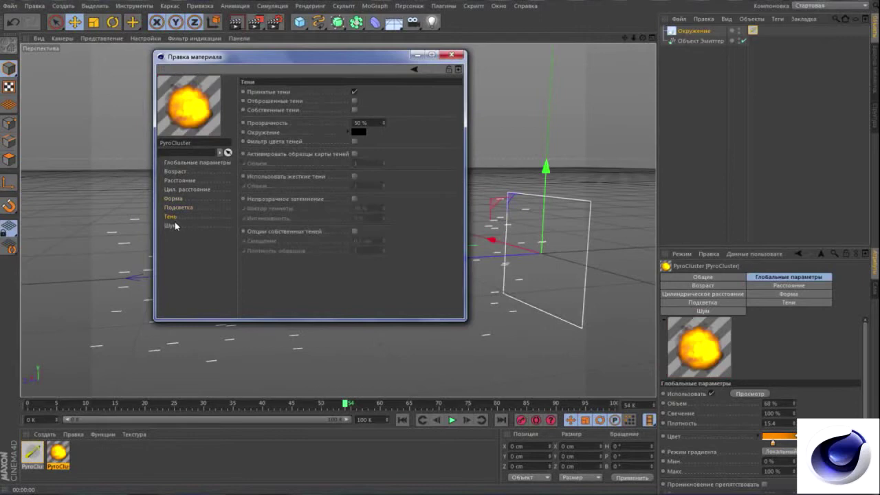
click(354, 90)
click(172, 226)
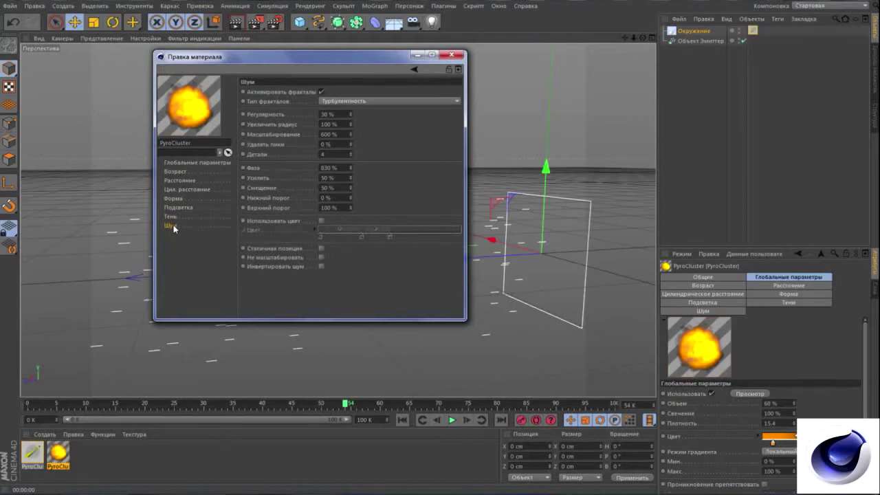
click(321, 221)
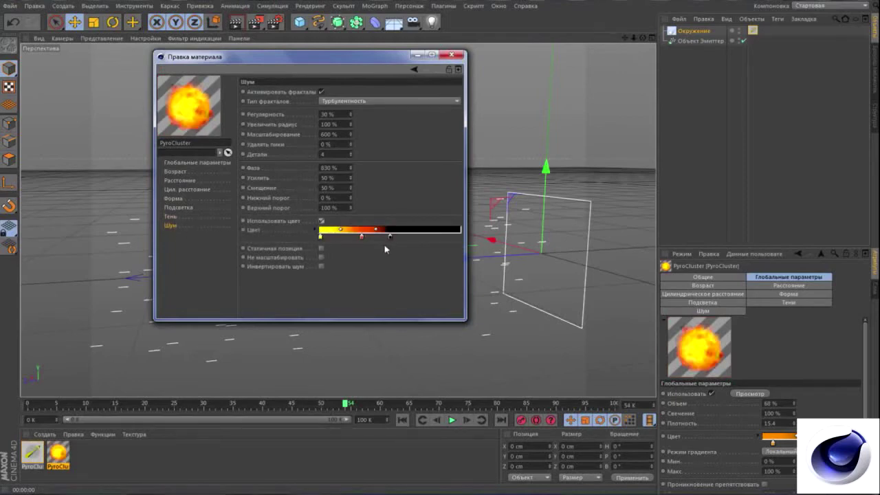
click(366, 101)
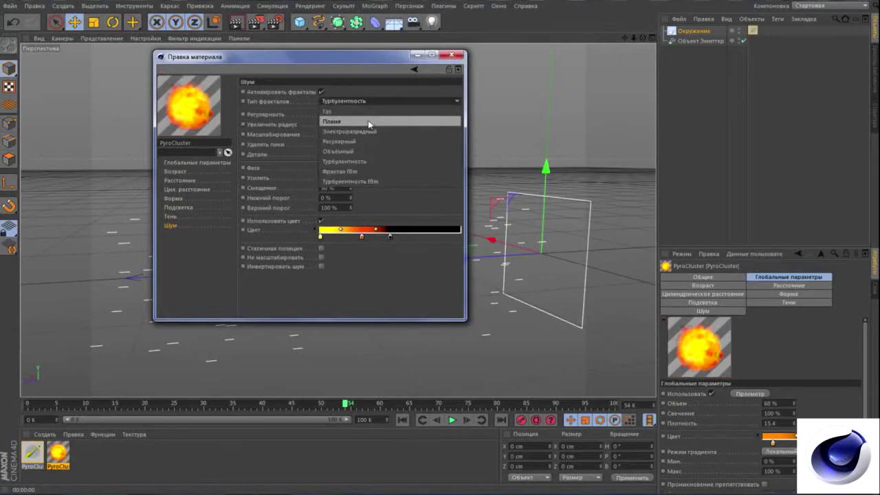
click(368, 121)
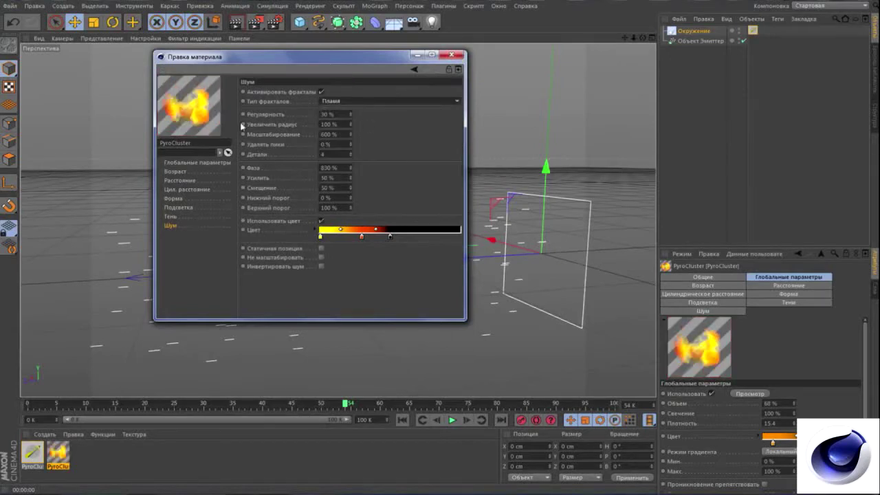
Apply the PyroCluster material to the Объект Эмиттер as a texture tag
scroll(347, 106, down, 1)
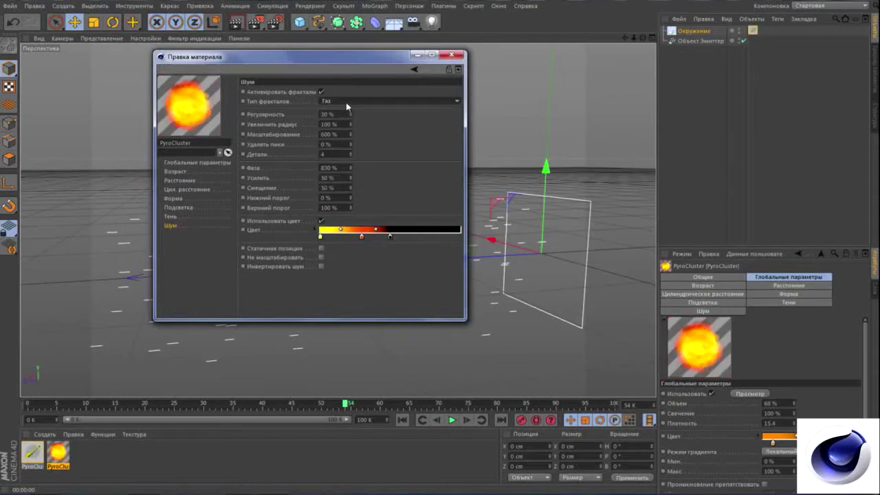
scroll(346, 106, down, 1)
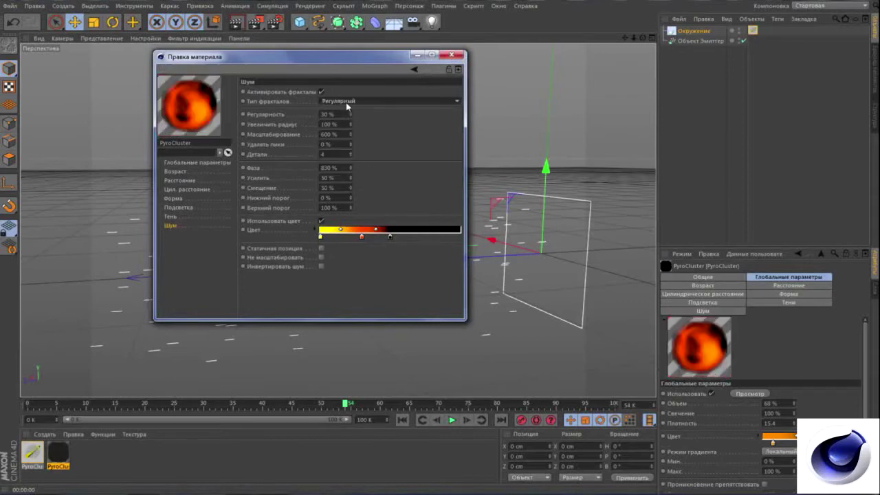
scroll(346, 103, down, 1)
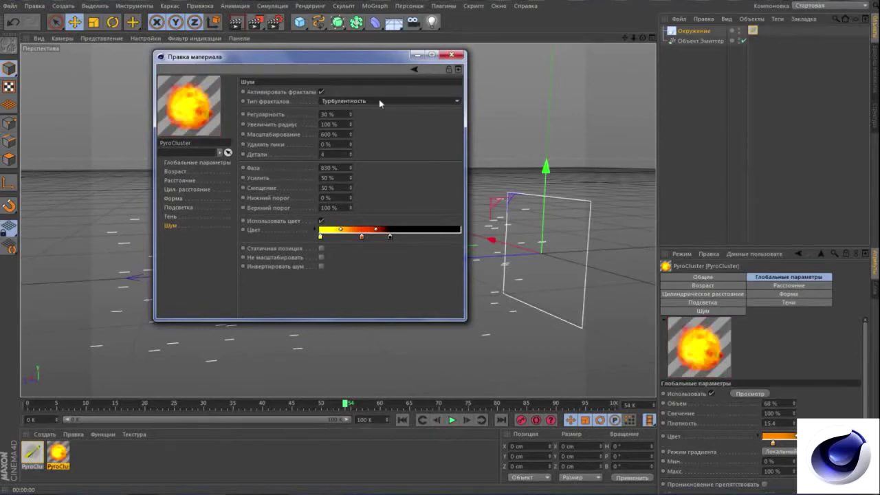
click(451, 55)
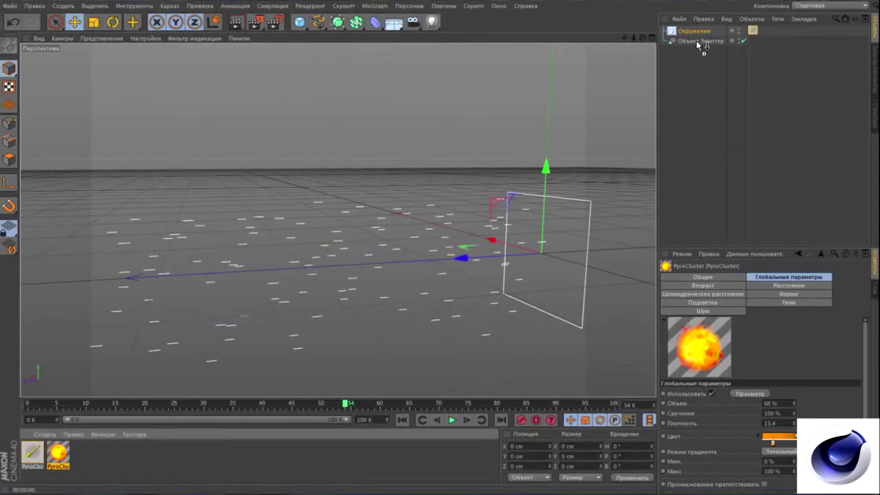
drag(699, 45, 701, 43)
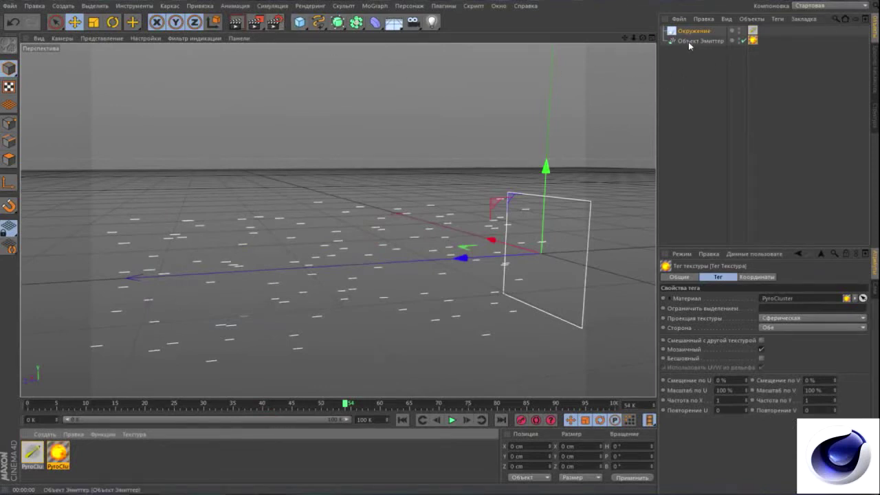
Play the particle animation and render a viewport preview of the fiery particles
click(748, 41)
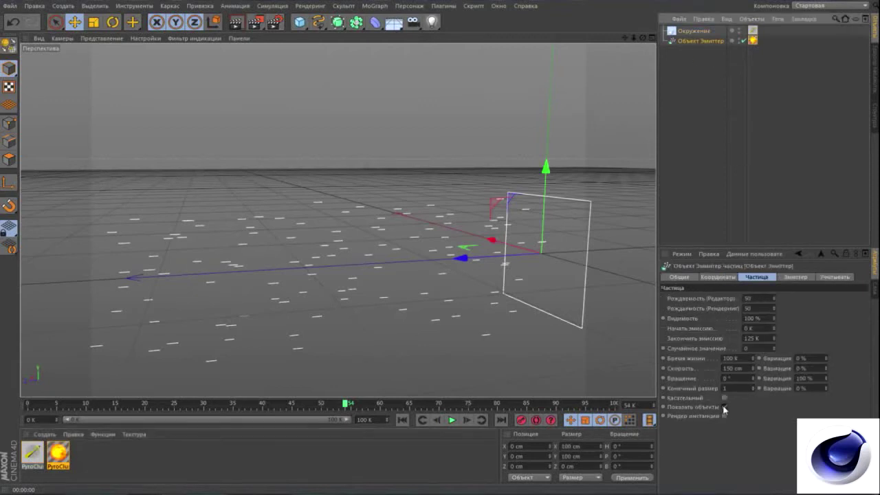
click(402, 420)
click(451, 420)
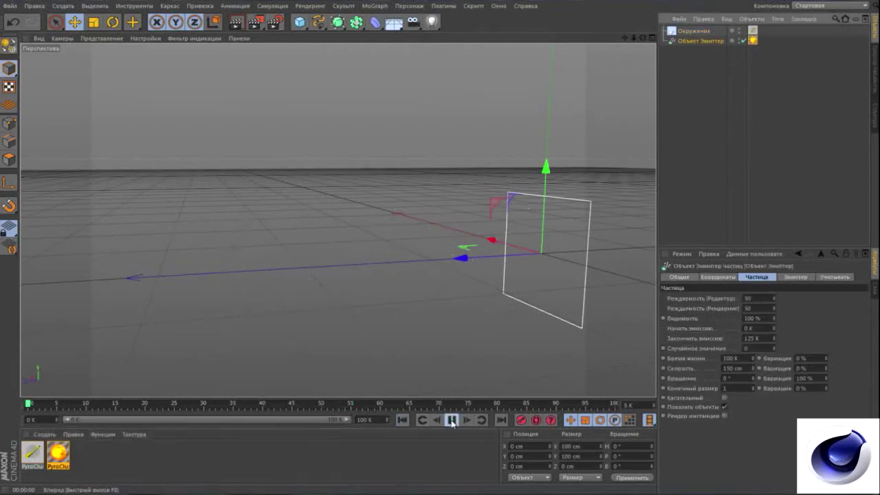
click(451, 420)
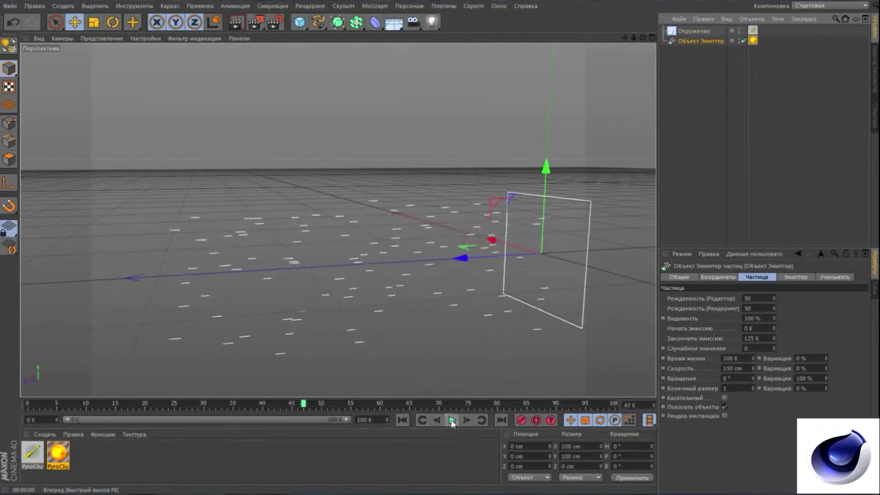
mouse_move(607, 110)
alt+mouse_down()
mouse_move(338, 219)
mouse_move(323, 206)
alt+mouse_up()
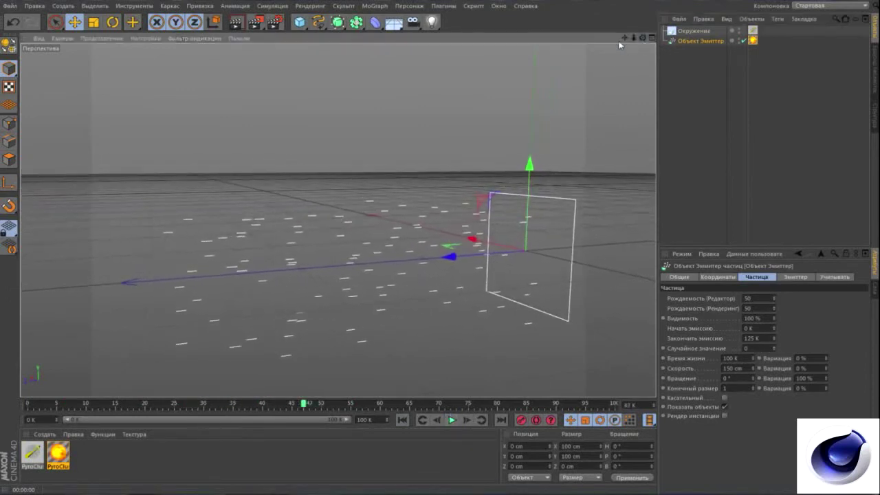
click(236, 23)
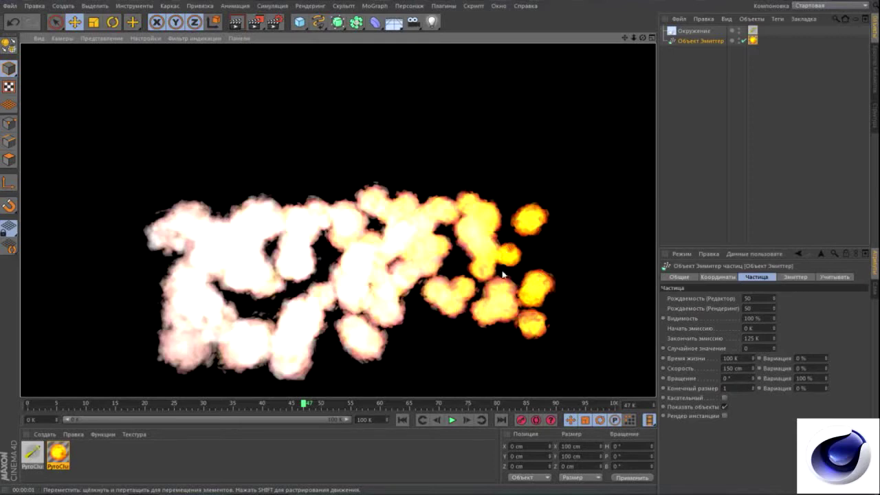
Re-render the fire particles from an orbited angle and bring up Render Settings
drag(642, 38, 633, 43)
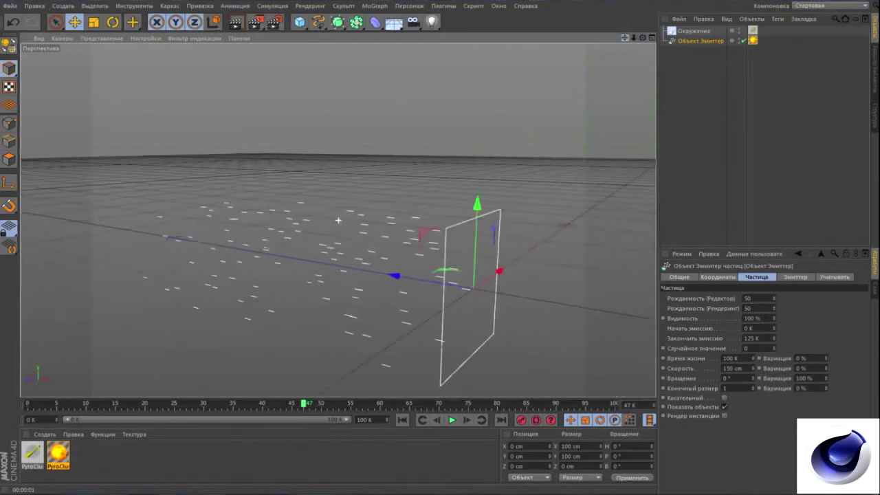
click(235, 24)
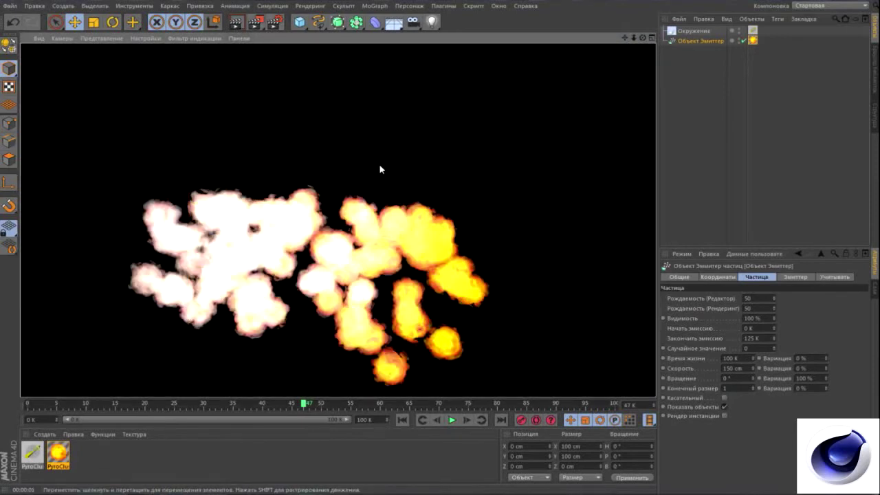
click(275, 23)
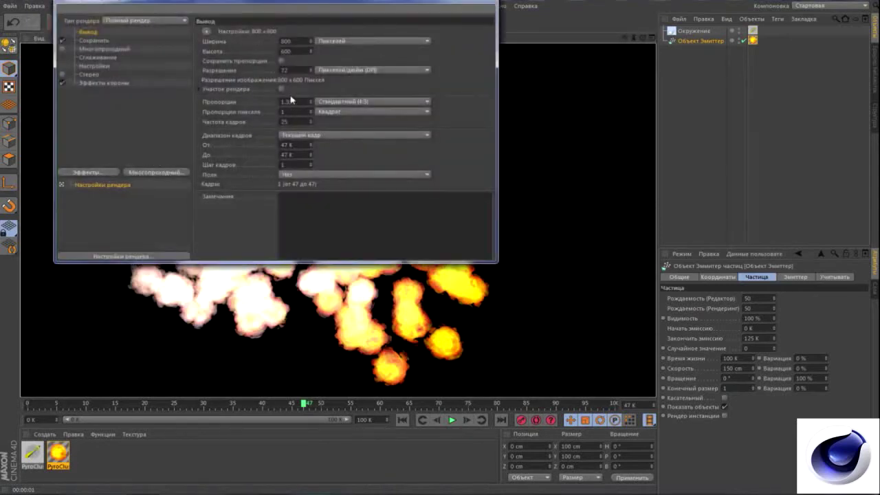
Set the render range to start at frame 0 and the save format to AVI
drag(300, 146, 235, 145)
key(Return)
click(89, 40)
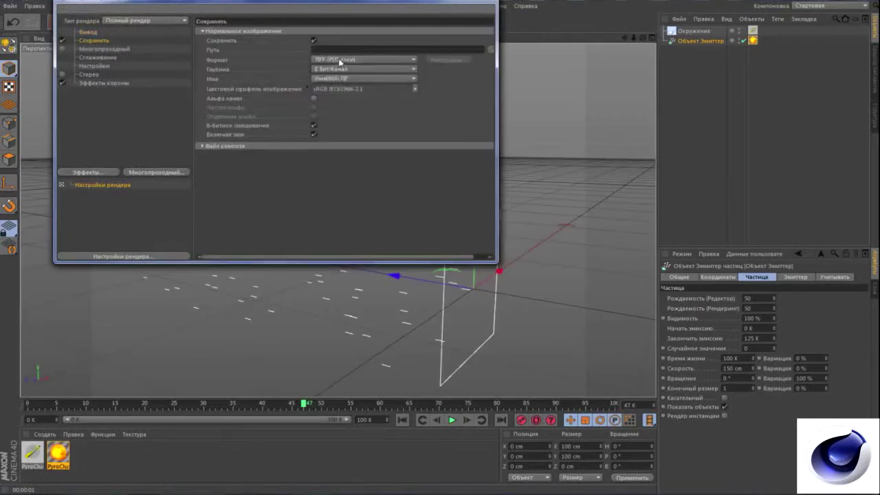
click(365, 60)
click(366, 339)
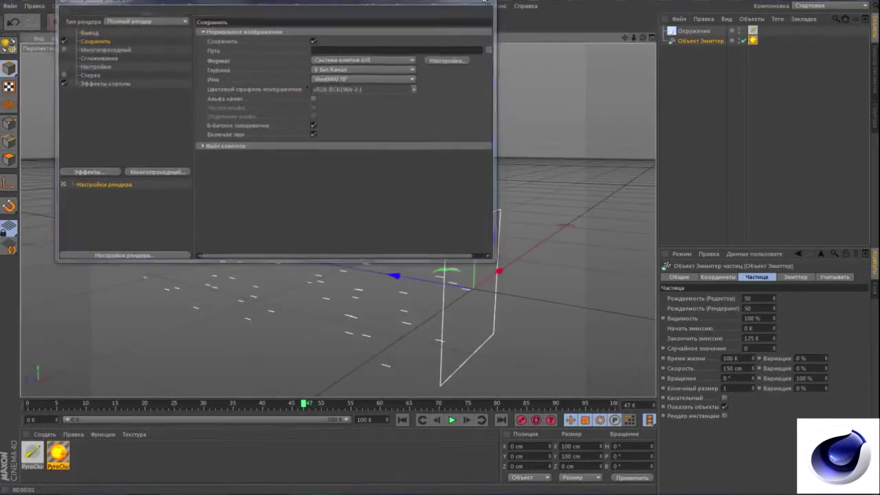
click(485, 2)
Render all 48 frames to the Picture Viewer without a file name, play them back, then close it
click(255, 22)
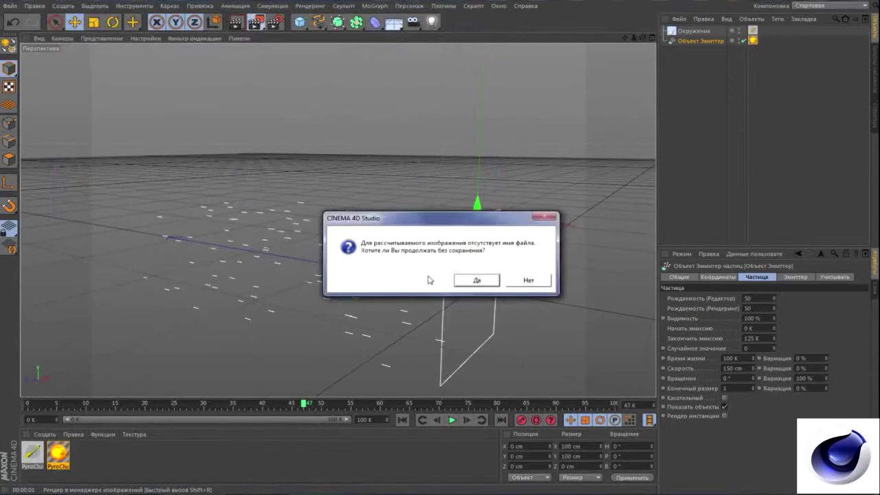
click(474, 281)
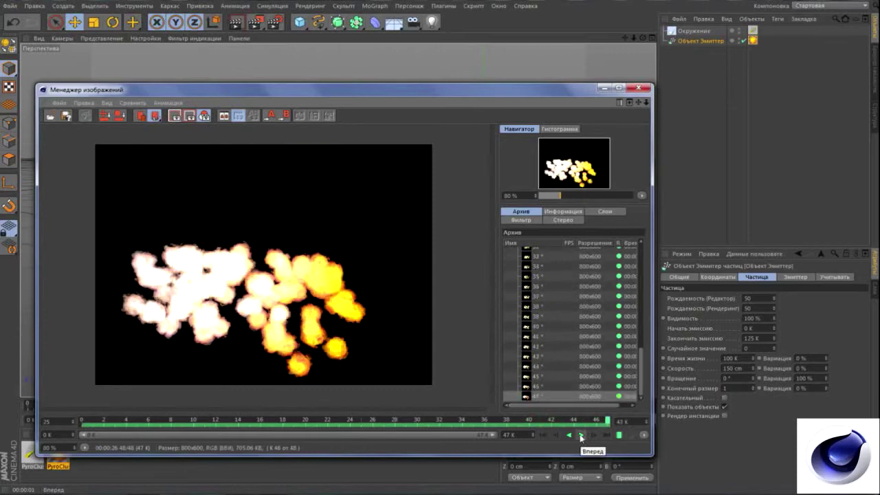
click(581, 436)
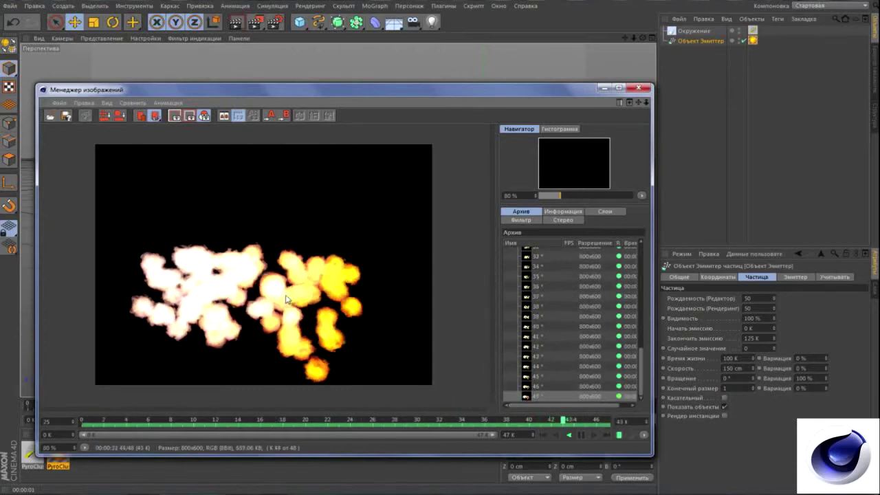
click(580, 436)
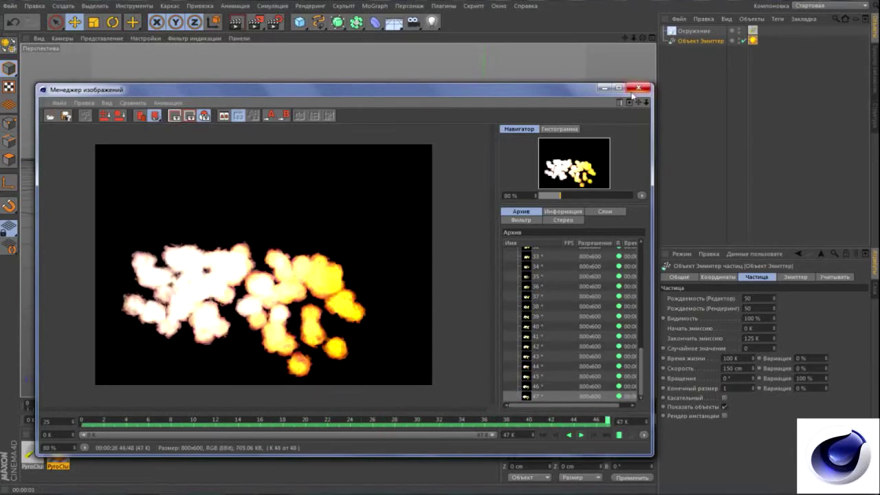
click(638, 88)
drag(642, 38, 595, 77)
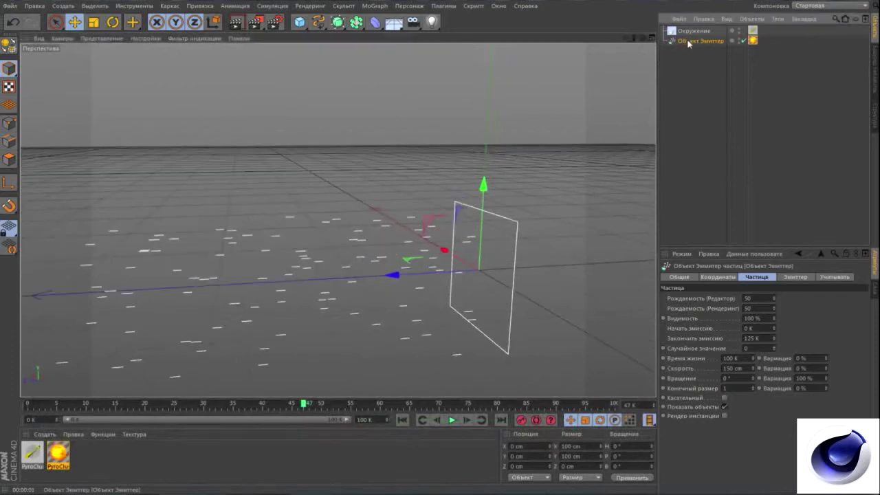
Set the emitter's Длина X and Длина Y to 30 cm
click(794, 277)
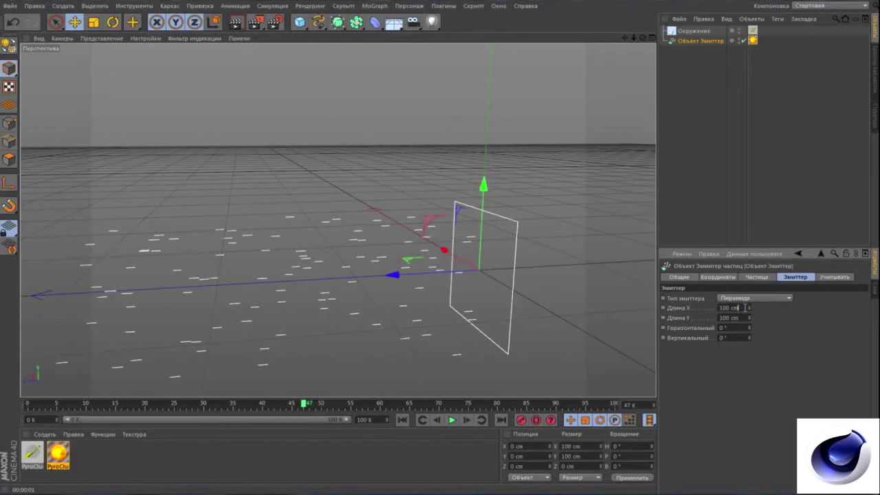
text(50)
key(Return)
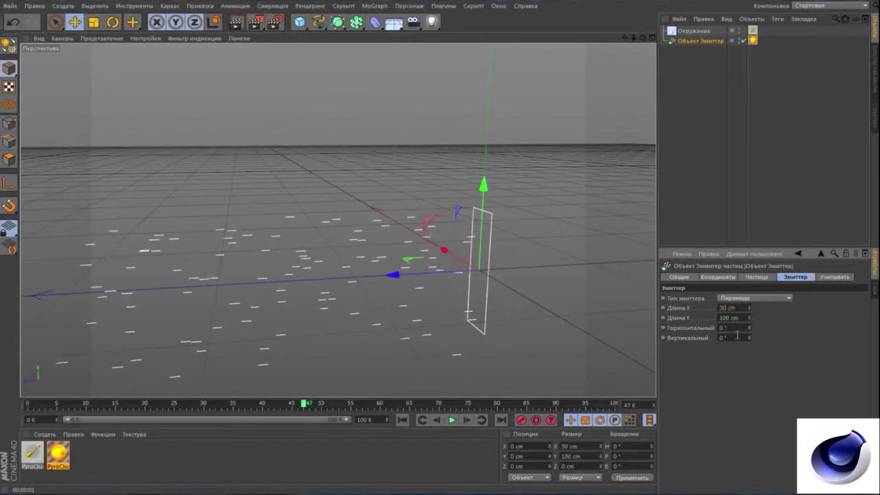
key(Tab)
key(Return)
Play the animation to frame 27 and render a viewport preview
click(402, 420)
click(451, 420)
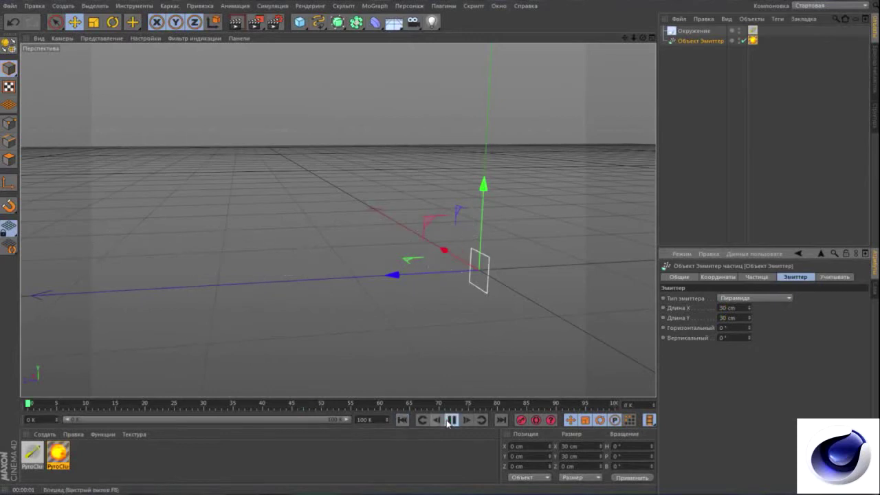
click(450, 420)
click(243, 26)
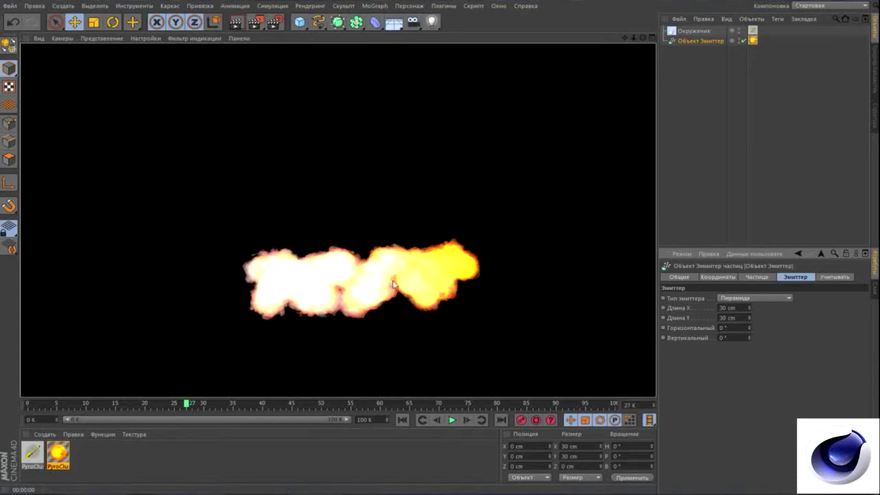
Change the PyroCluster material's Тип формы from Сфера to Цилиндр
double_click(58, 454)
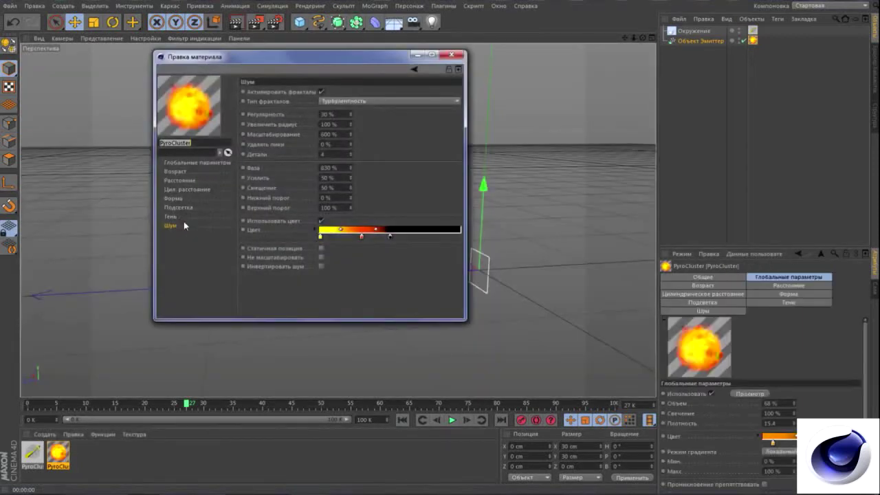
click(170, 217)
click(174, 207)
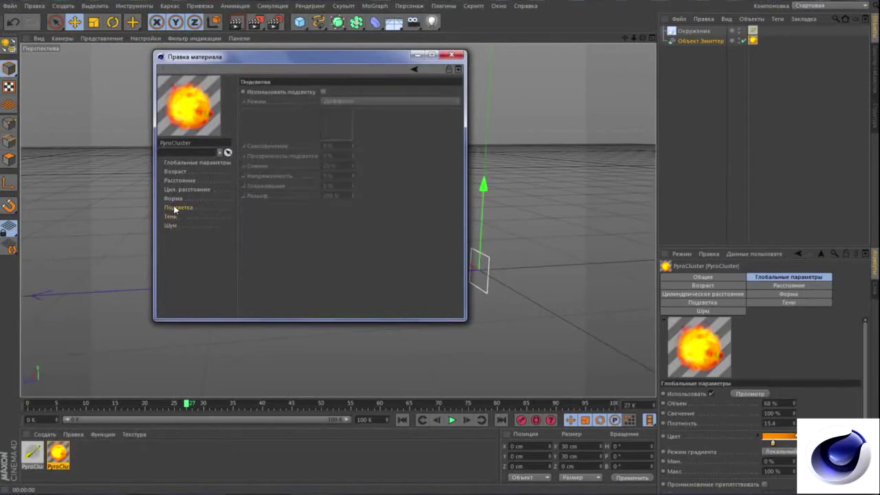
click(174, 198)
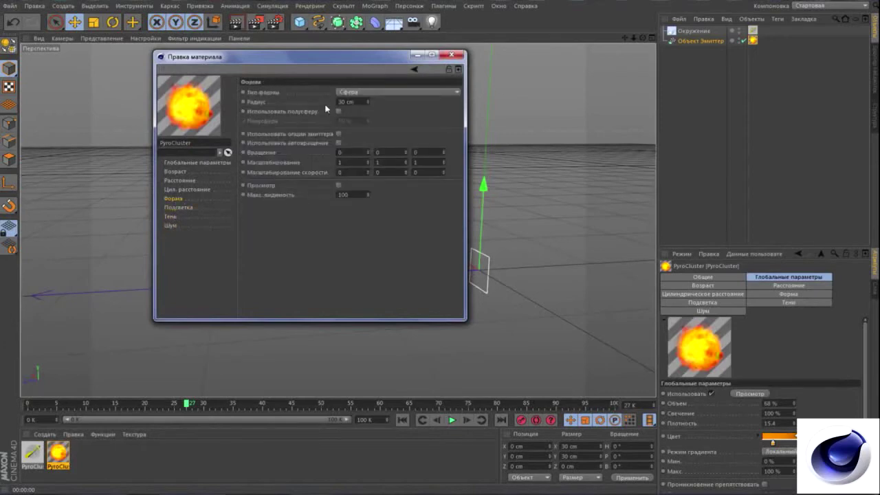
click(355, 94)
click(383, 114)
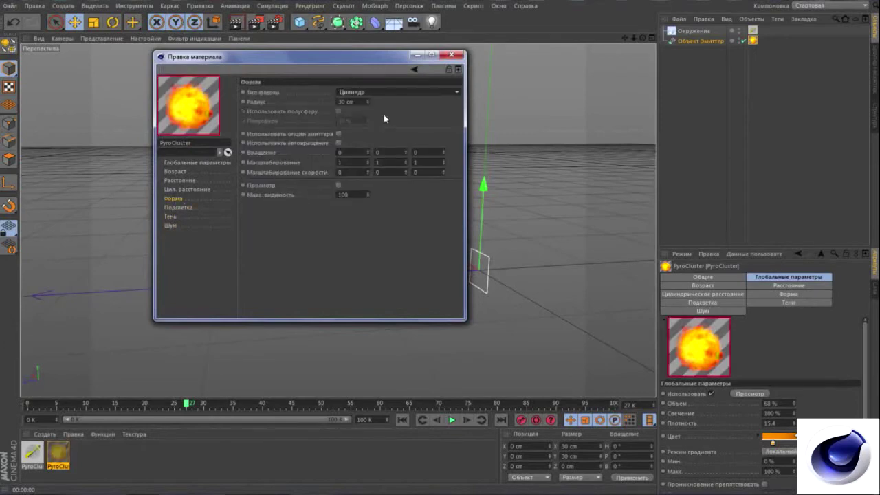
click(378, 93)
click(368, 128)
click(368, 122)
click(369, 112)
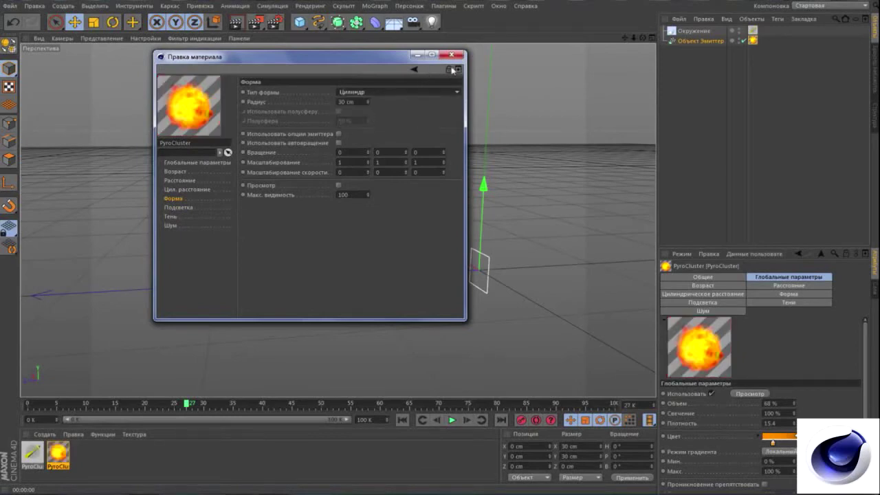
Render a viewport preview of the cylinder-shaped fire puffs
click(451, 54)
click(236, 21)
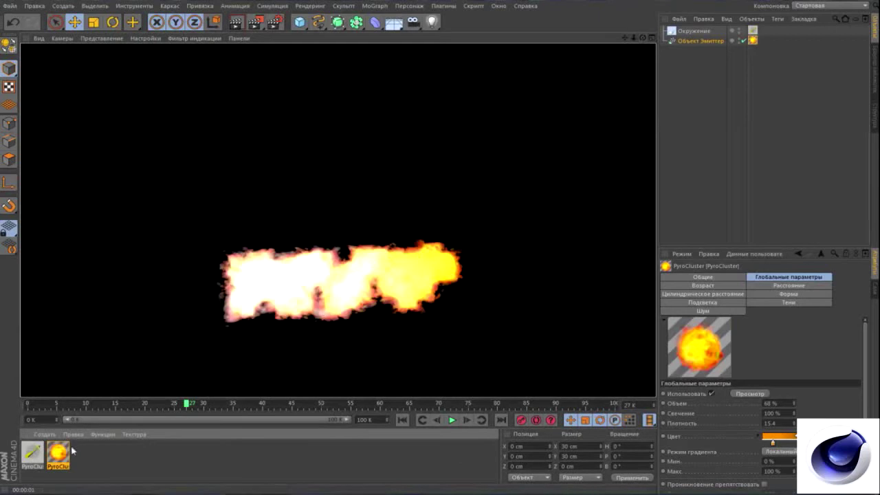
click(338, 220)
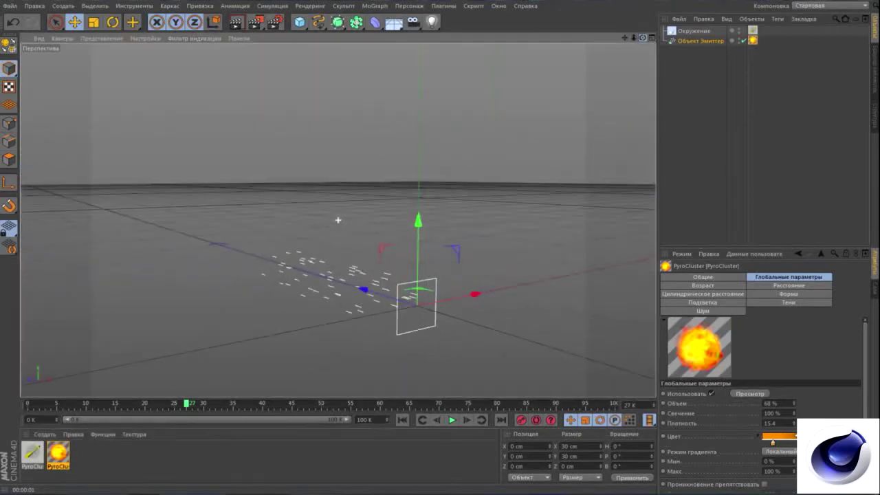
Re-render the fire preview from a closer view
click(236, 23)
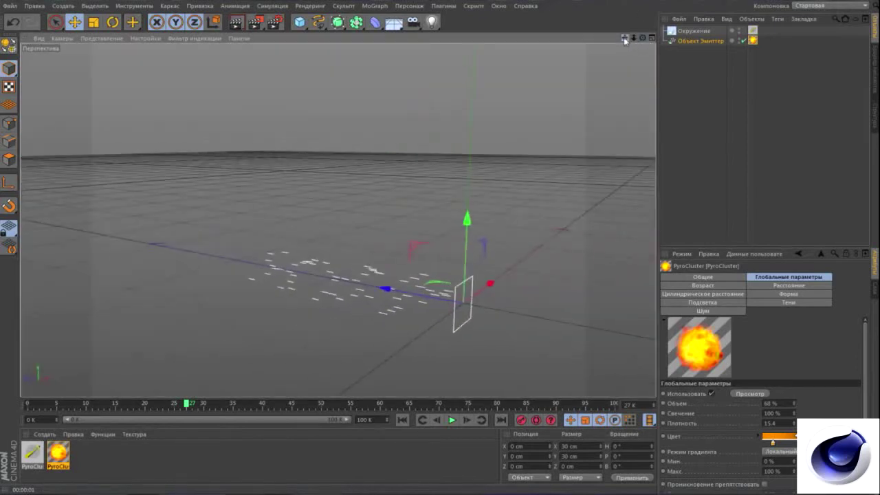
drag(633, 38, 515, 42)
click(235, 21)
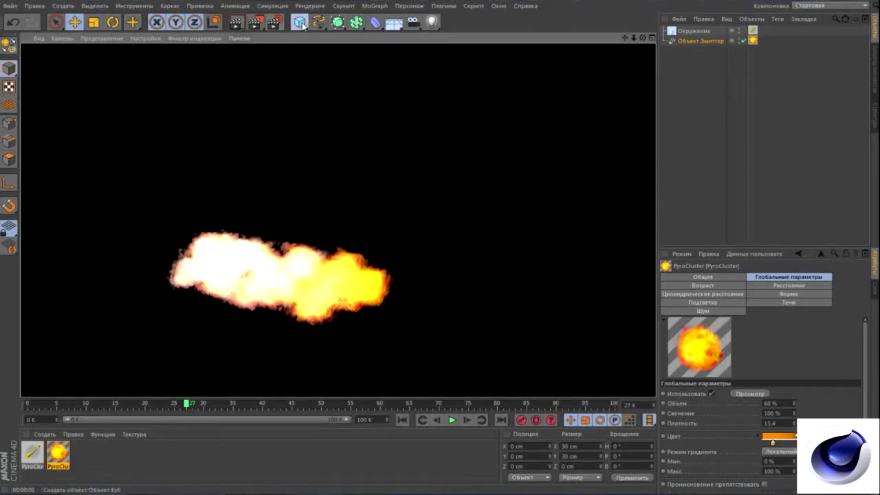
Add a cube and size it to a 12×50×12 cm column
click(299, 21)
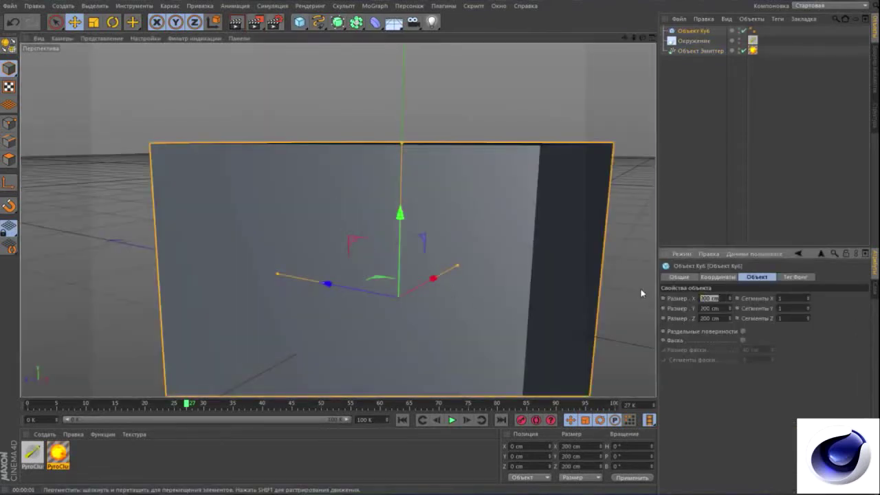
click(723, 300)
text(1)
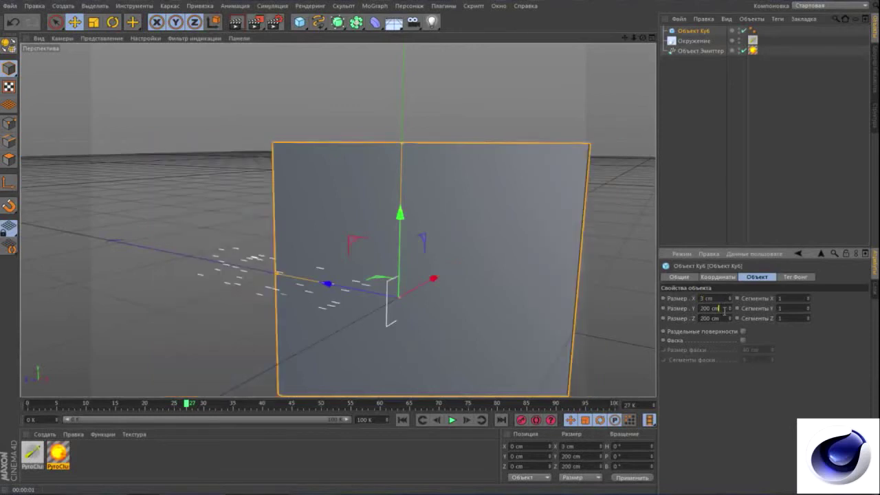
click(723, 308)
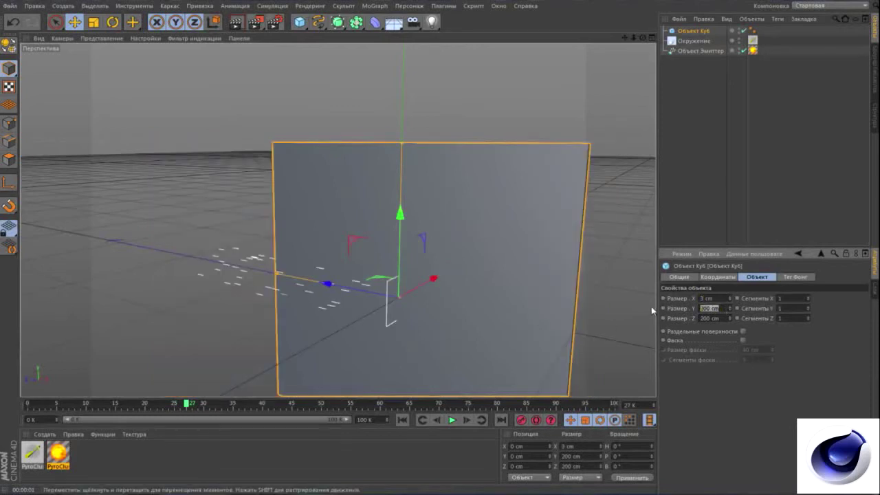
text(40)
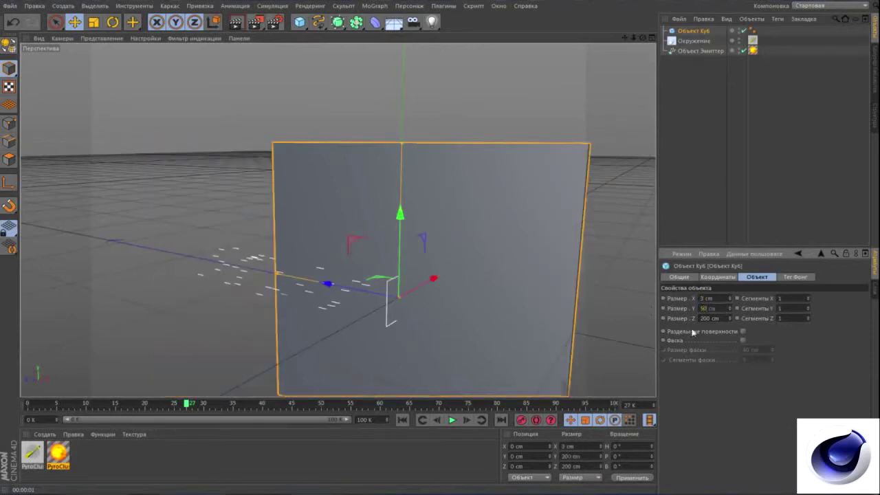
key(Return)
text(10)
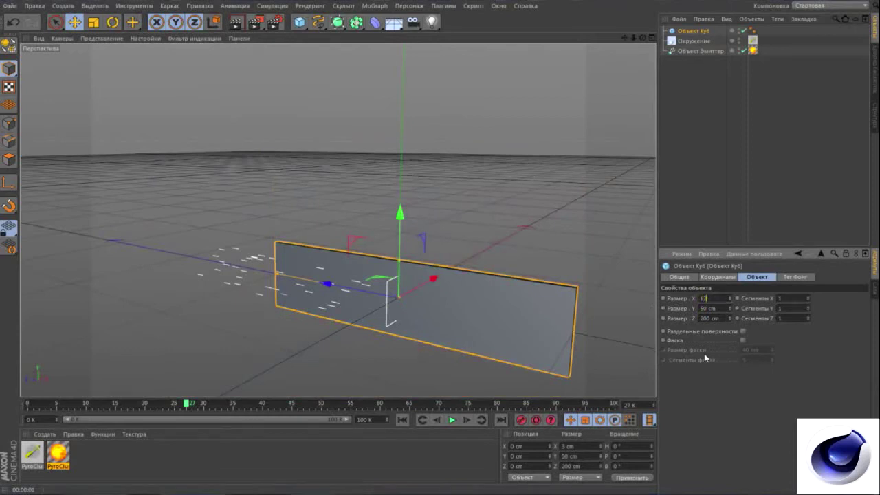
text(2)
click(725, 318)
text(12)
key(Return)
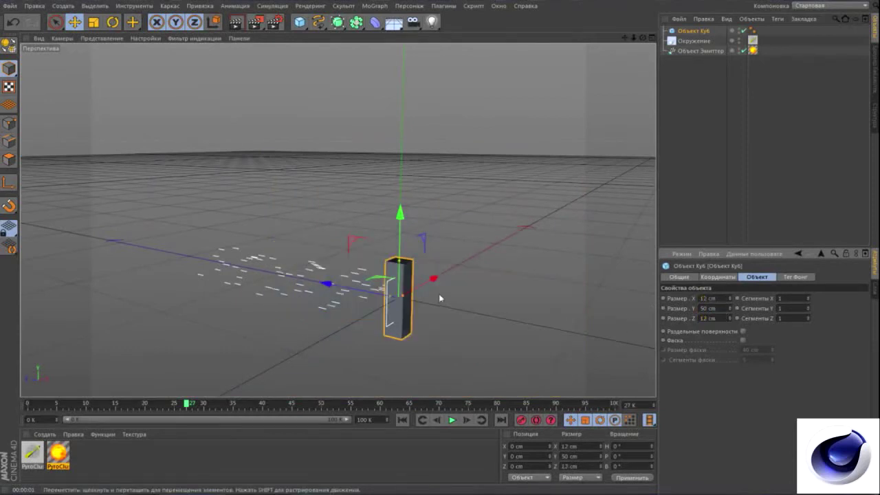
Apply a new dark orange material to the cube and raise the emitter on Y
double_click(123, 462)
double_click(34, 455)
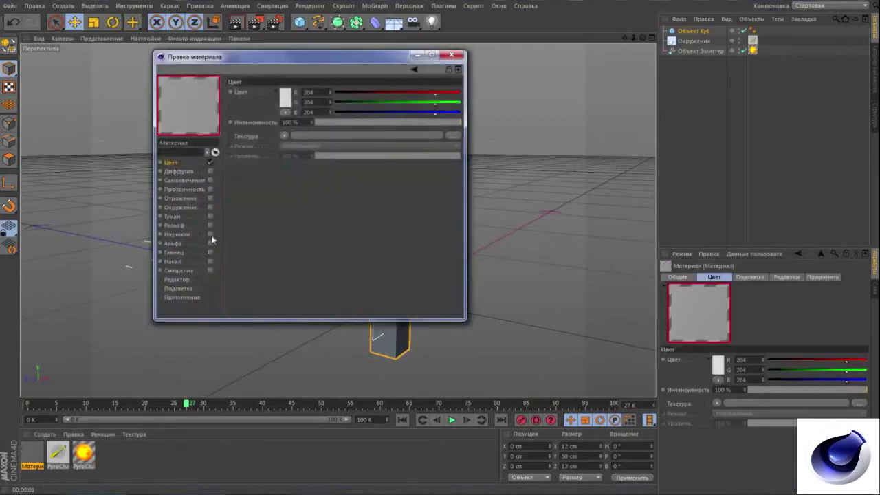
click(285, 96)
click(261, 57)
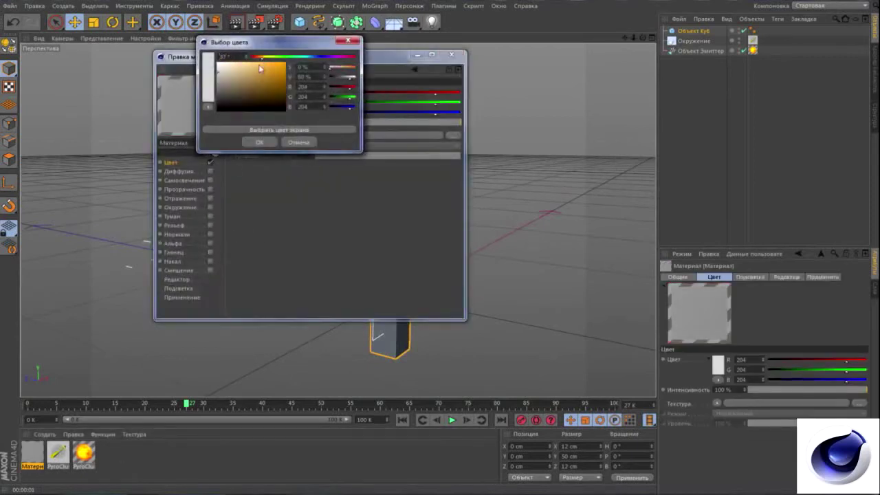
click(285, 63)
drag(271, 97, 275, 87)
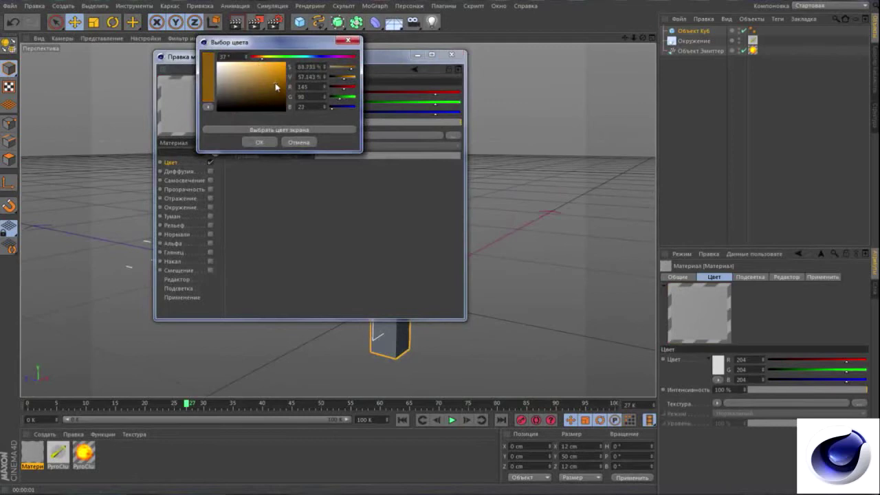
click(259, 141)
click(451, 54)
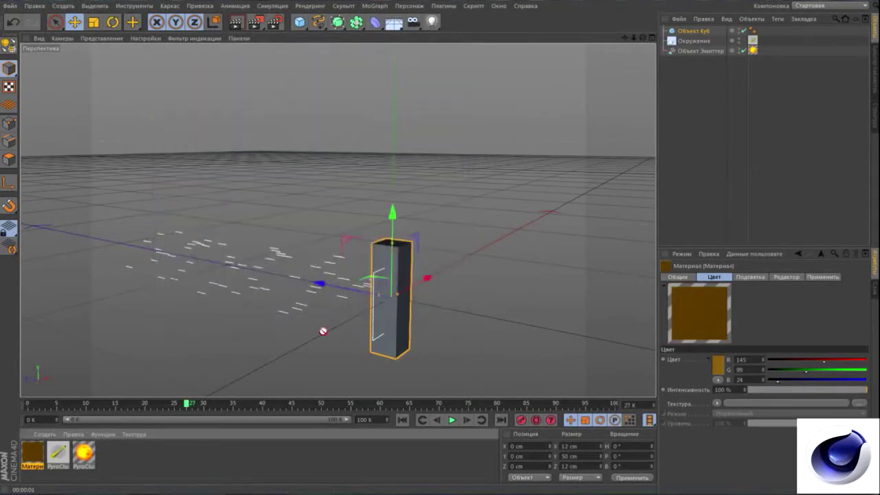
drag(323, 331, 394, 329)
click(700, 51)
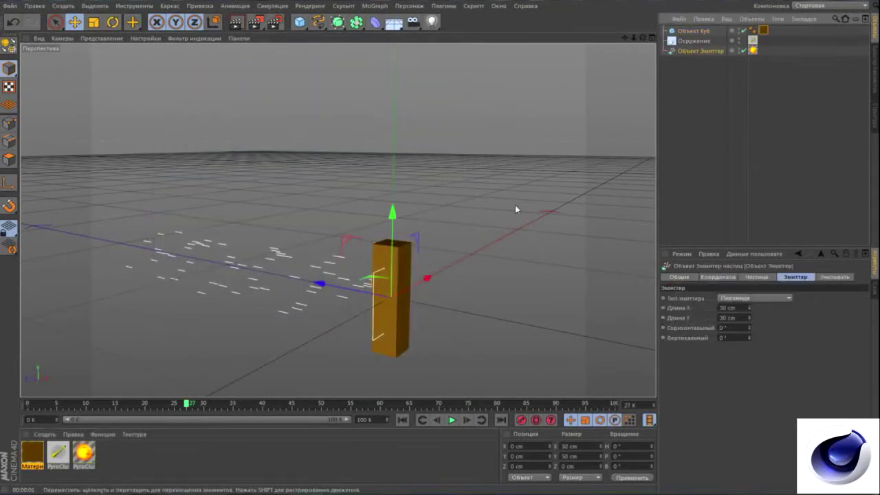
drag(394, 286, 395, 226)
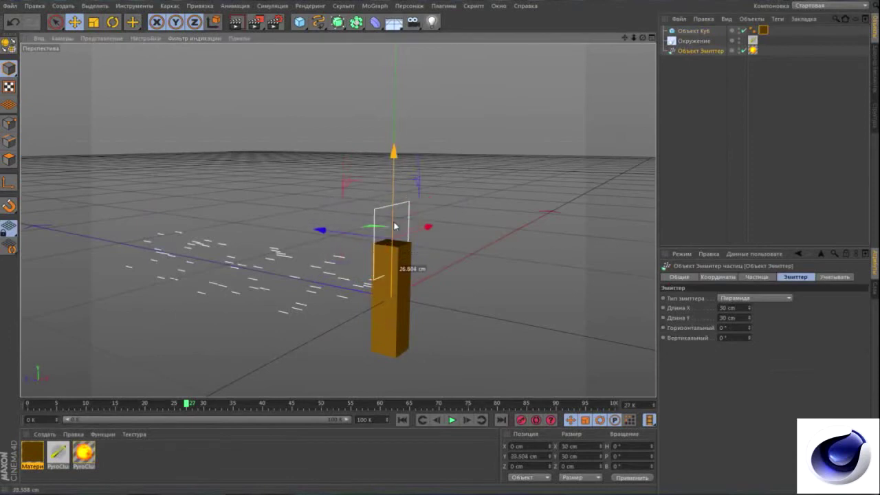
Rotate the emitter to a pitch of 90°
key(r)
drag(436, 223, 432, 320)
double_click(642, 456)
text(90)
key(Return)
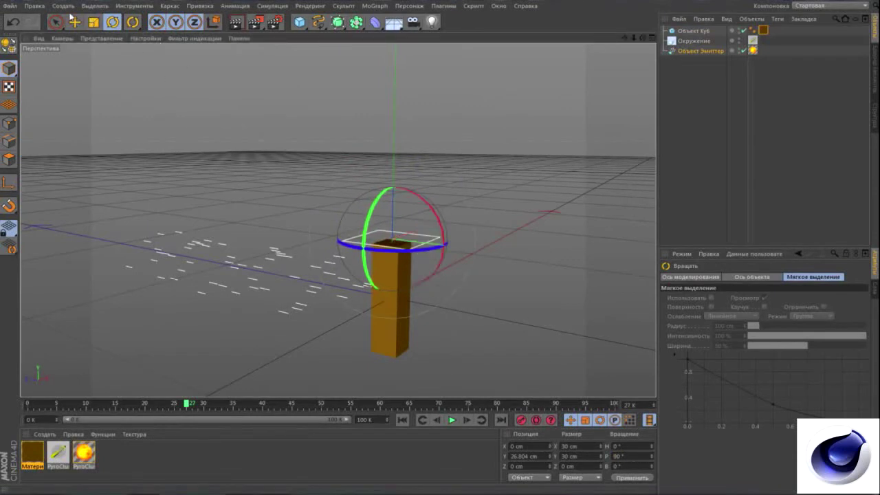
Lower the emitter onto the column top at about 25 cm and replay the animation
click(93, 21)
mouse_move(643, 39)
mouse_down()
mouse_move(338, 220)
mouse_move(622, 65)
mouse_move(242, 219)
mouse_move(193, 214)
mouse_up()
drag(644, 39, 639, 83)
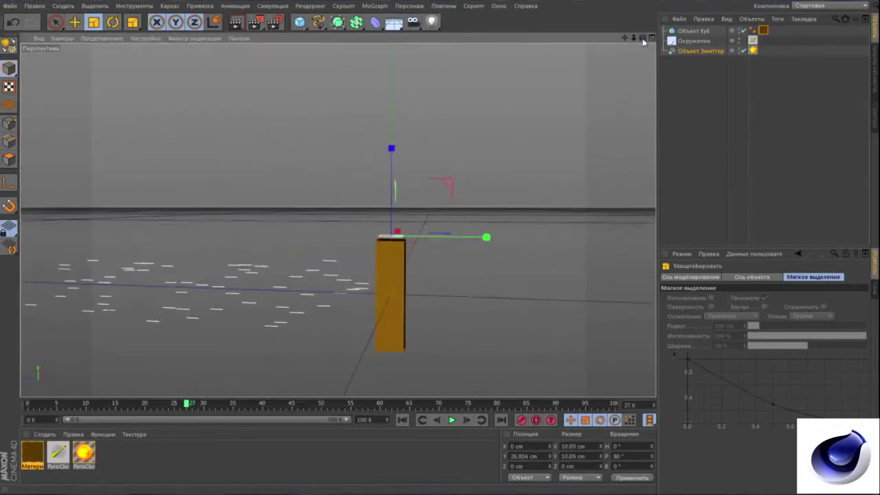
click(74, 22)
drag(380, 210, 379, 218)
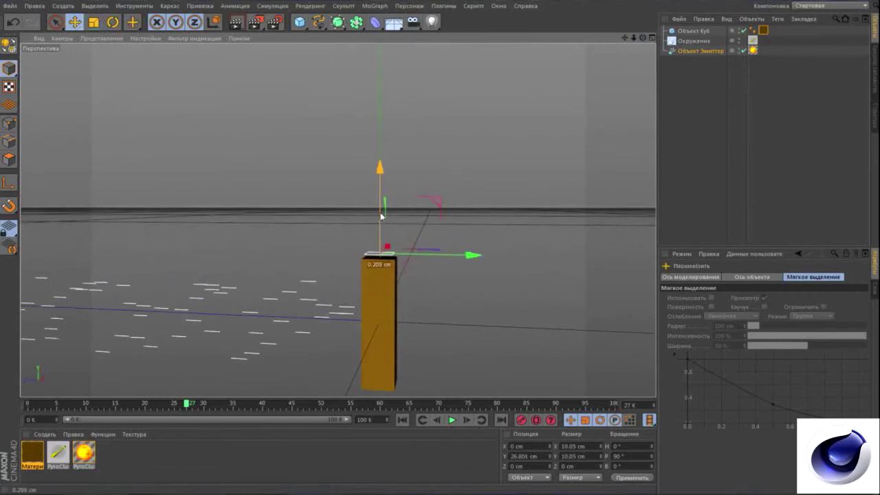
drag(380, 218, 380, 219)
click(402, 419)
click(452, 420)
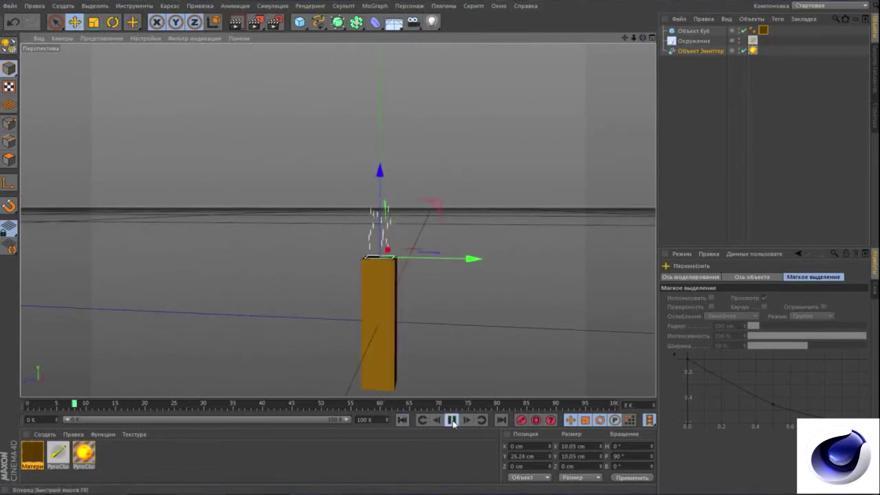
Pause at frame 18 and test-render the fire above the column from two camera angles
click(452, 420)
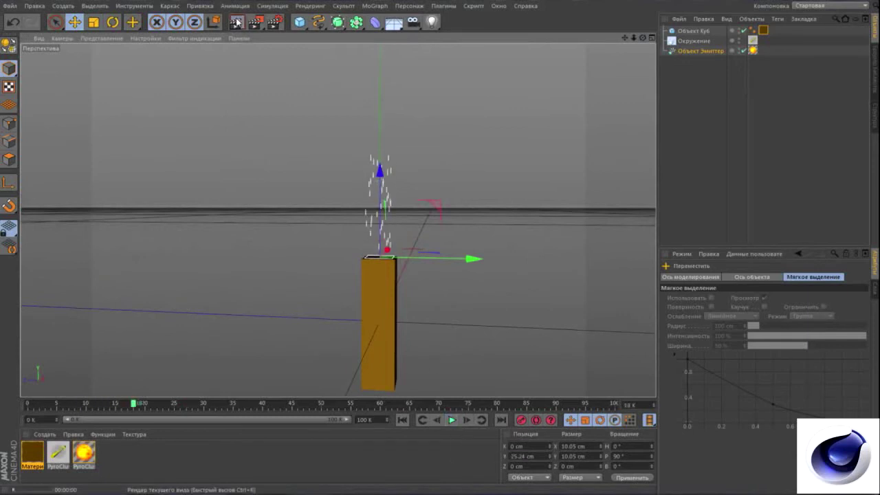
click(236, 23)
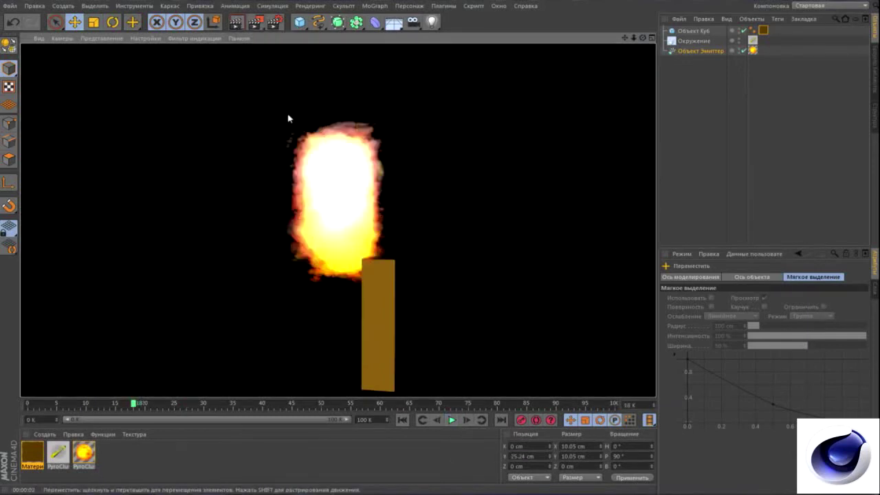
click(385, 242)
mouse_move(642, 38)
mouse_down()
mouse_move(444, 242)
mouse_move(395, 268)
mouse_up()
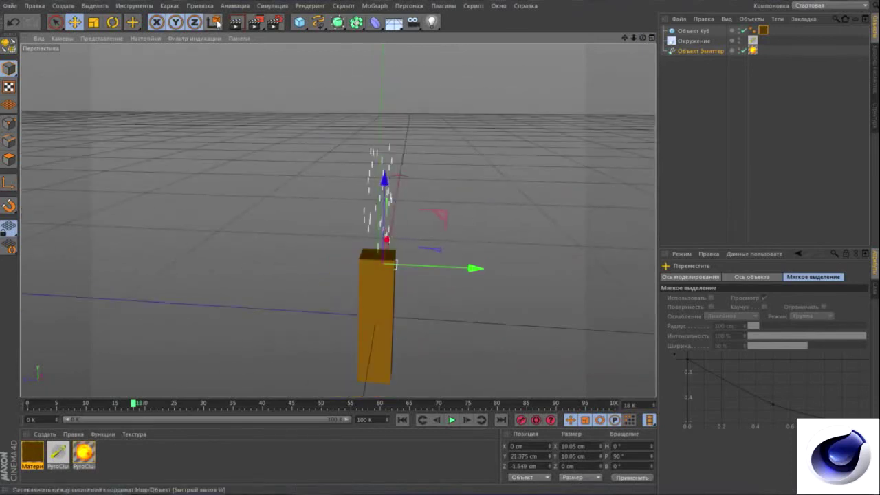
key(ctrl+r)
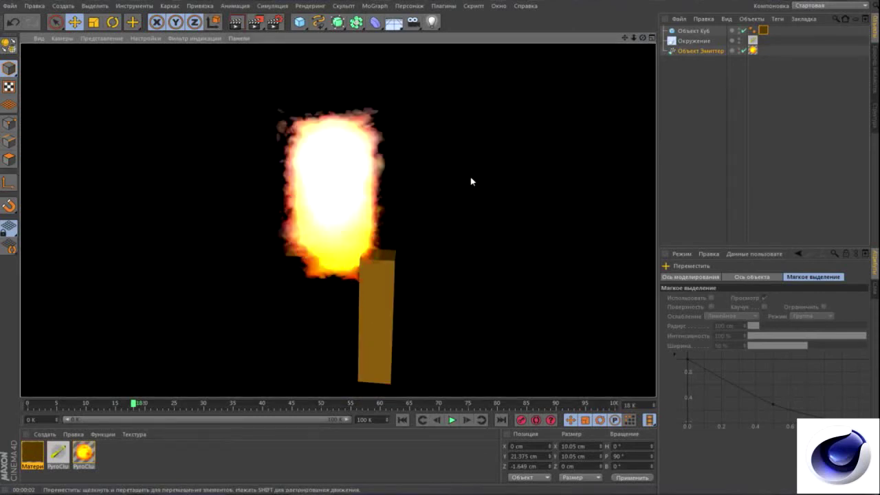
mouse_move(642, 38)
mouse_down()
mouse_move(338, 220)
mouse_move(545, 112)
mouse_up()
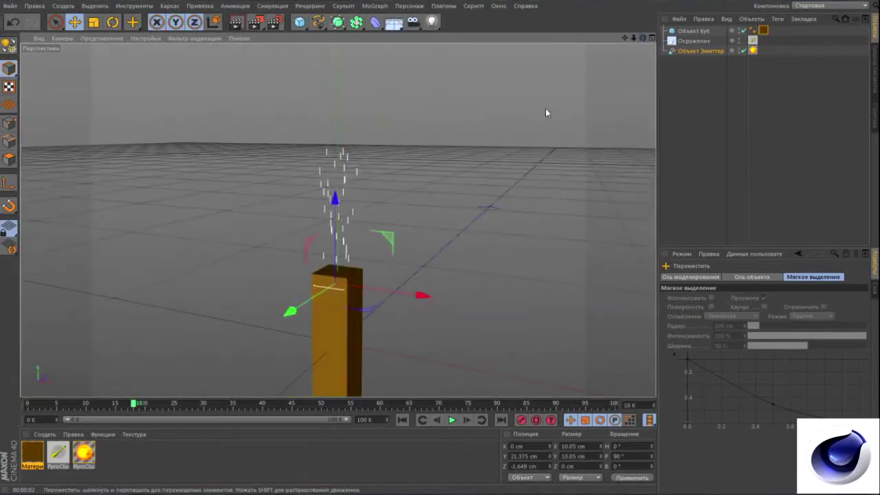
Switch the PyroCluster material to the Вулкан preset
double_click(86, 454)
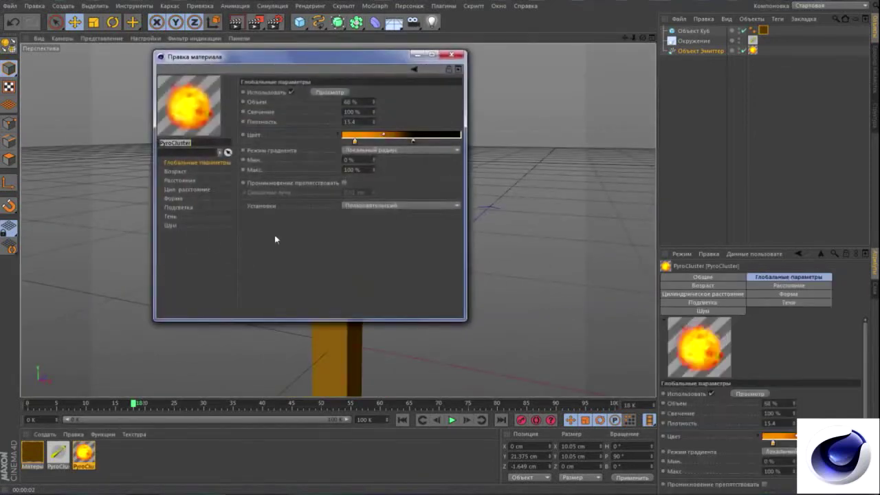
click(375, 204)
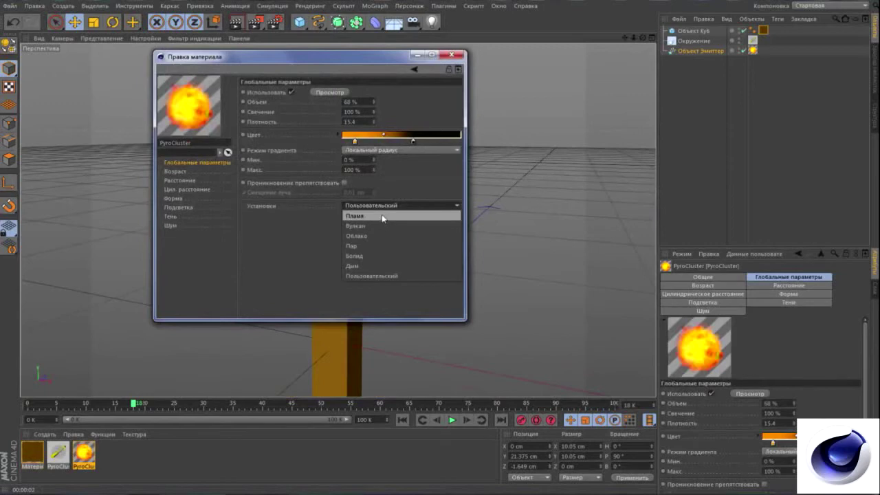
click(381, 225)
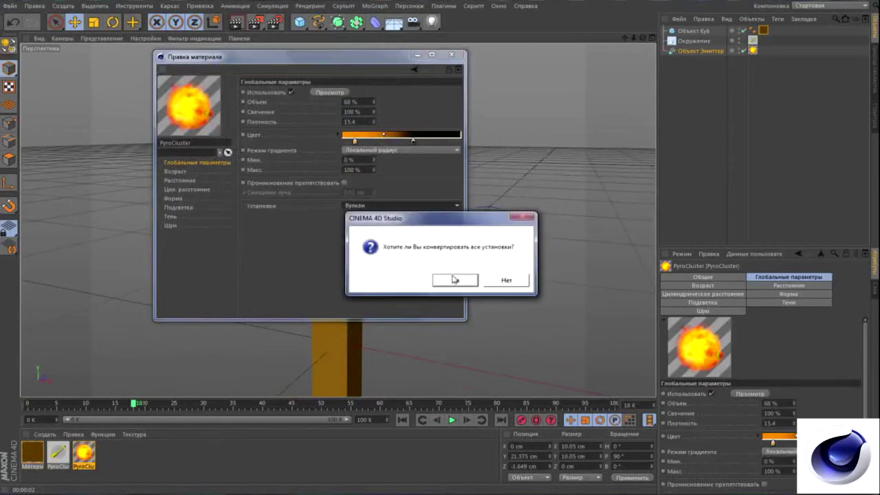
click(453, 279)
click(451, 54)
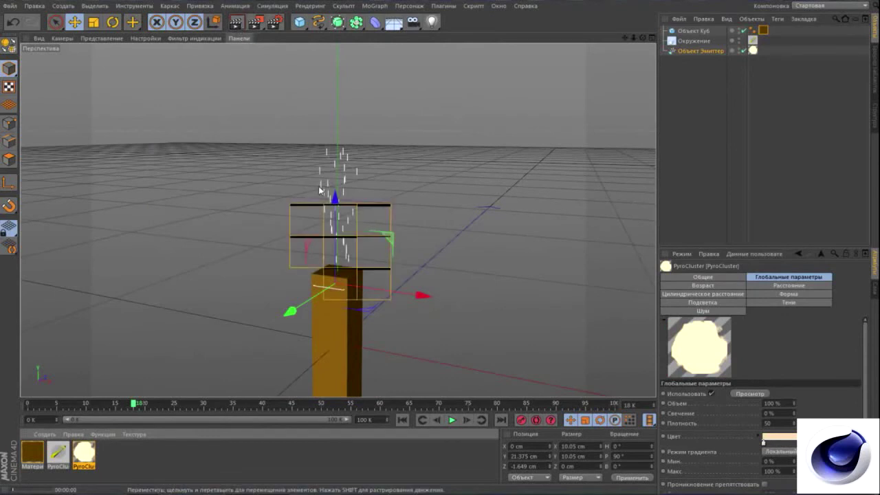
Change the PyroCluster preset again, this time to Пар
double_click(83, 454)
click(379, 208)
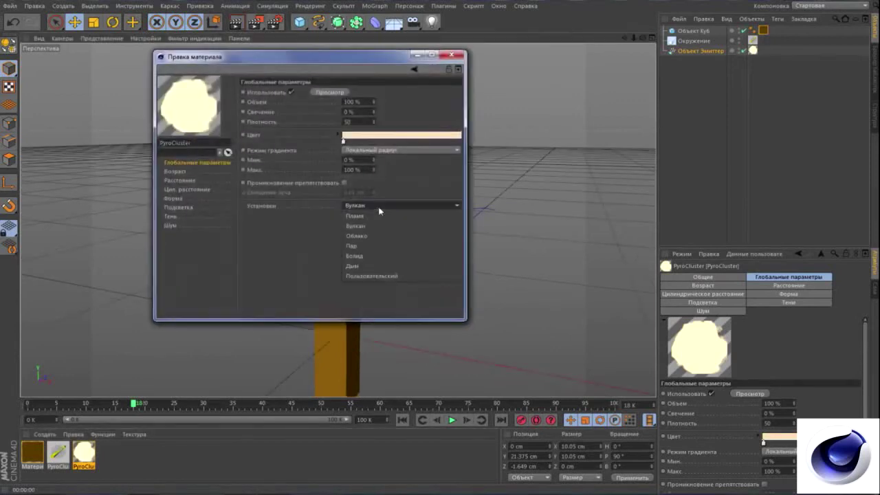
click(383, 240)
click(456, 279)
click(455, 280)
click(451, 55)
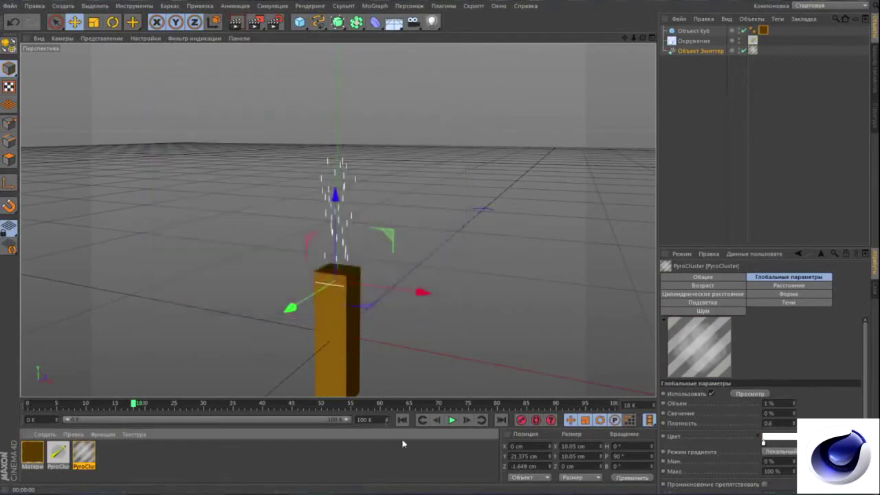
Play the animation to frame 22 and render a preview of the steam
click(402, 420)
click(455, 422)
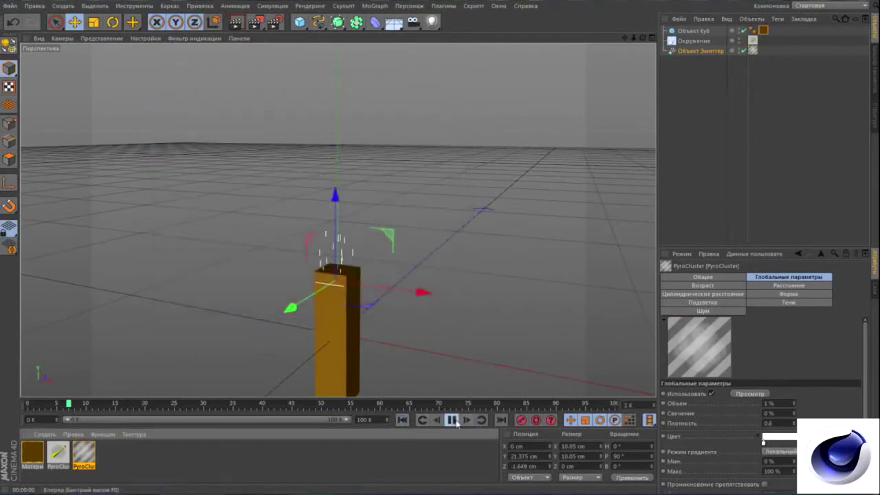
click(452, 419)
key(ctrl+r)
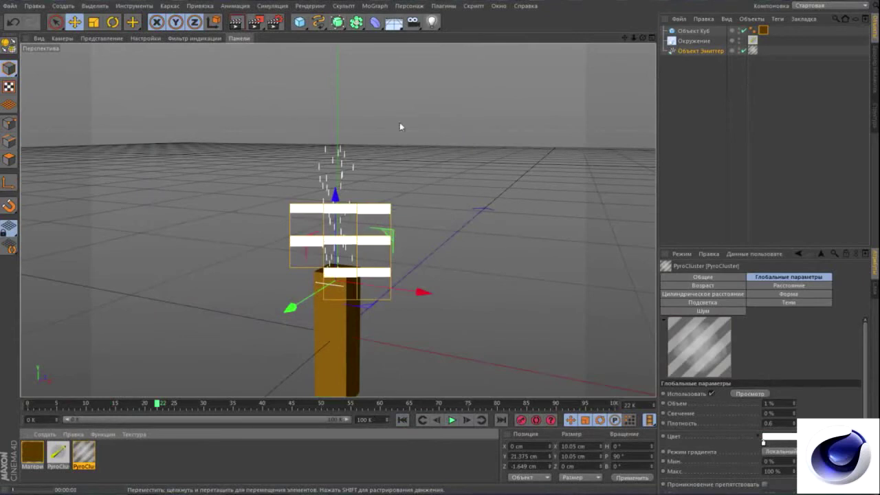
scroll(399, 127, down, 3)
scroll(400, 126, down, 2)
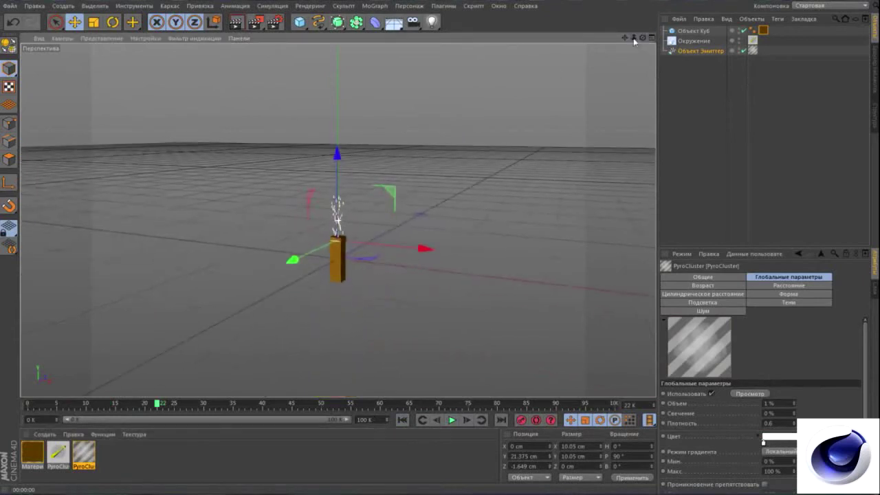
click(237, 23)
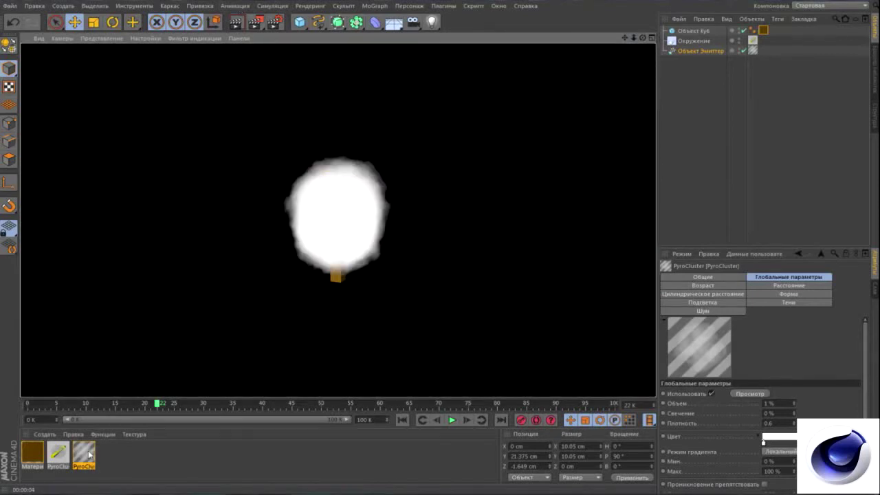
Open the PyroCluster material and convert it to the Болид fireball preset
double_click(84, 454)
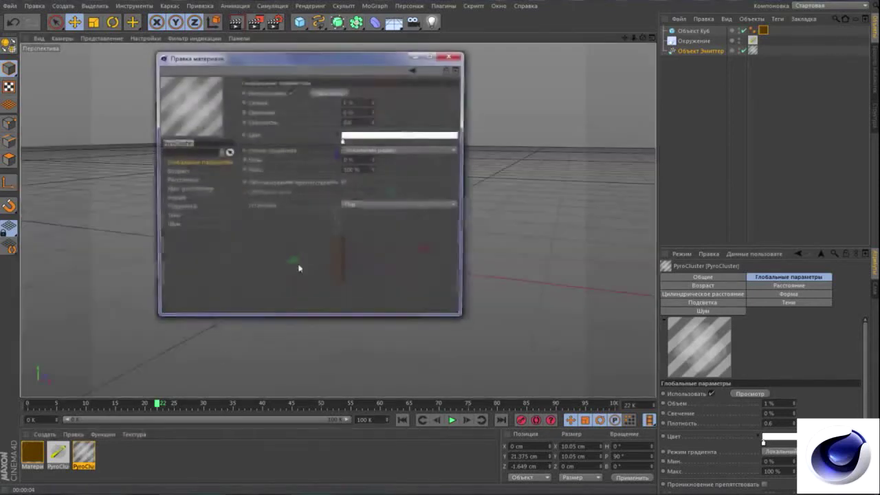
click(386, 206)
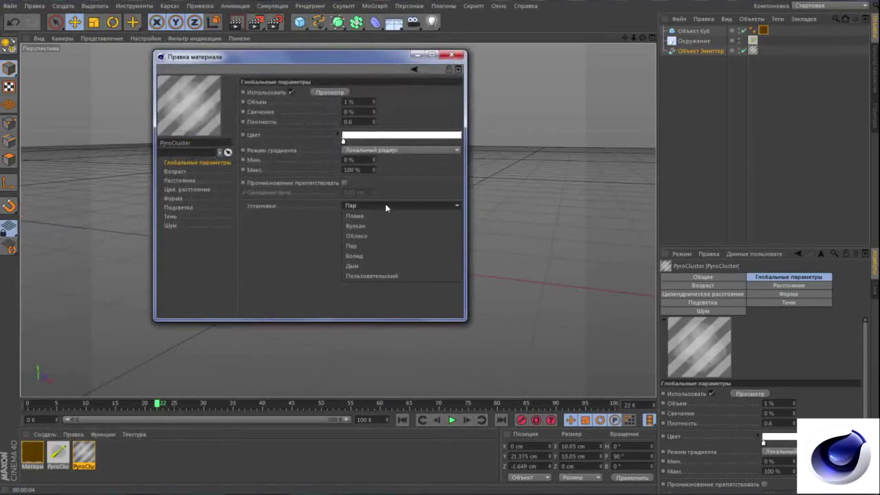
click(387, 248)
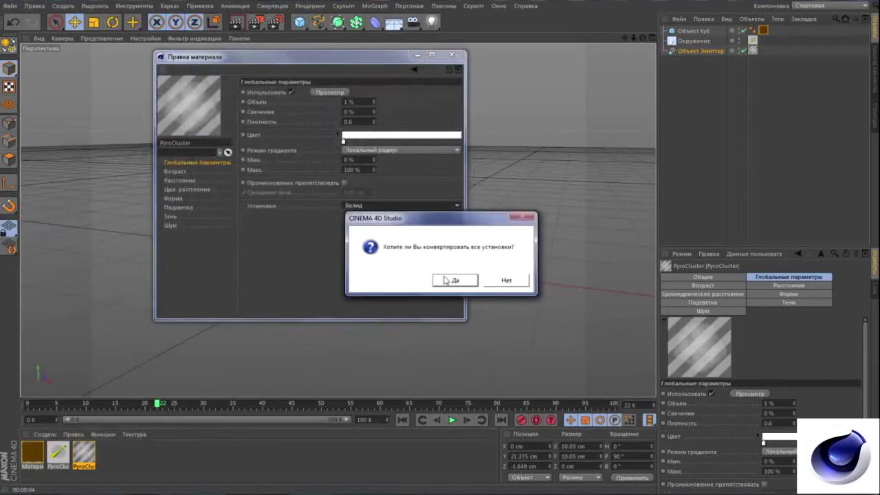
click(444, 279)
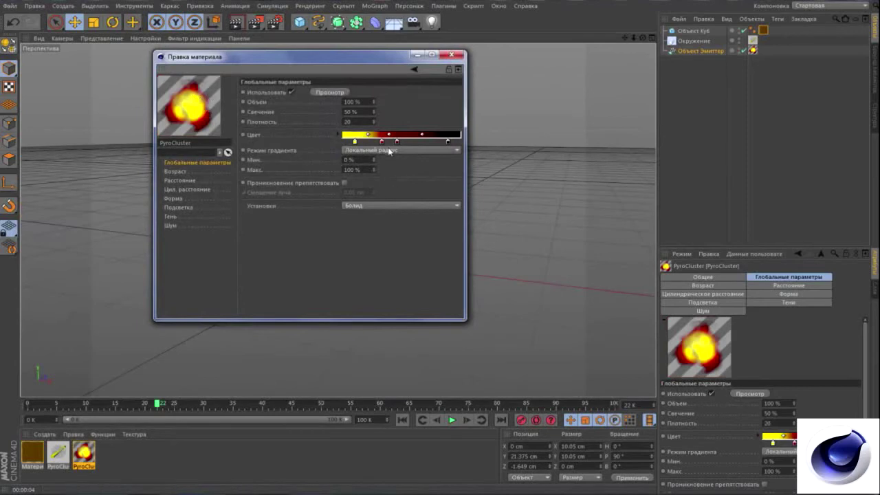
Switch the PyroCluster preset to Дым smoke, close the editor and render a viewport preview
click(383, 207)
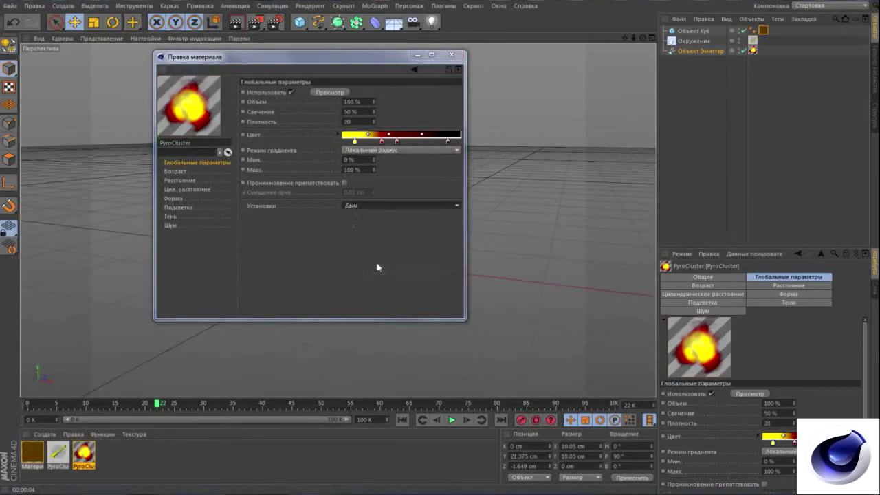
click(351, 262)
click(454, 280)
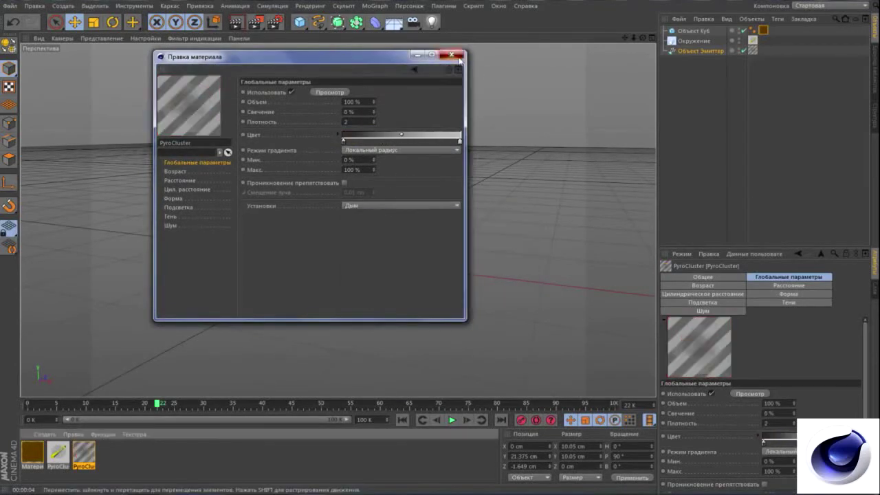
click(451, 54)
click(237, 25)
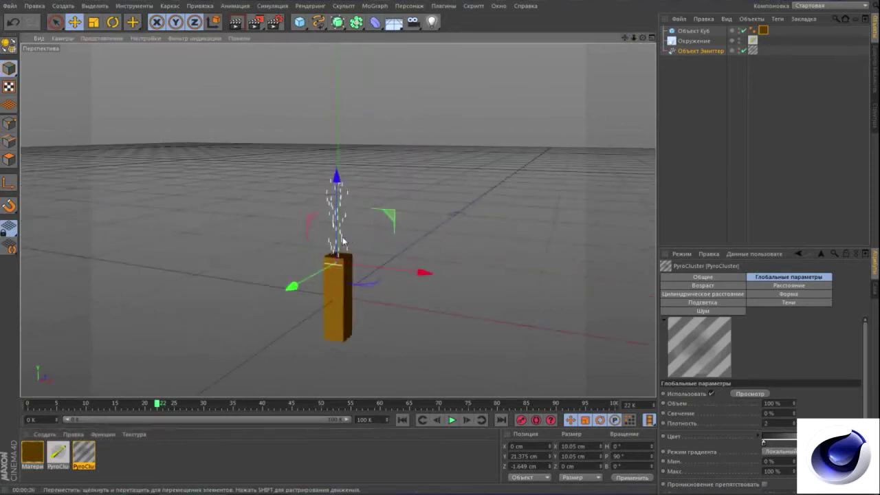
Raise the emitter and delete the PyroCluster materials and the Окружение environment object
drag(345, 242, 371, 142)
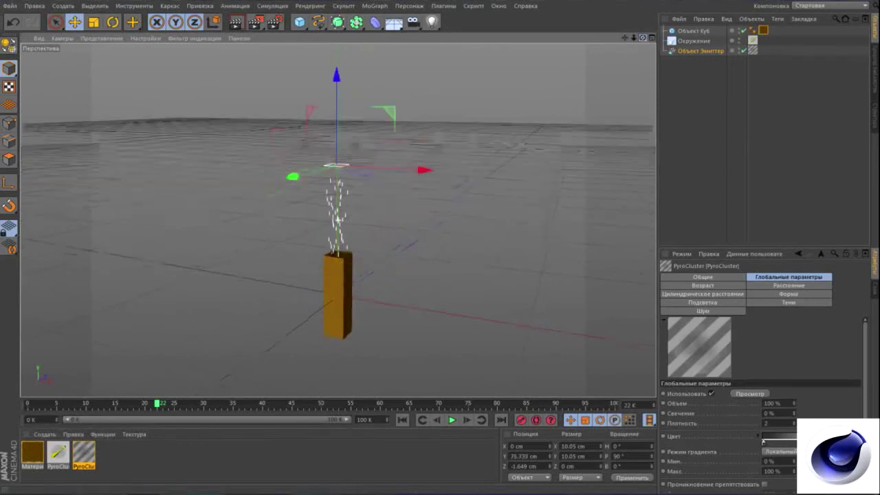
key(Delete)
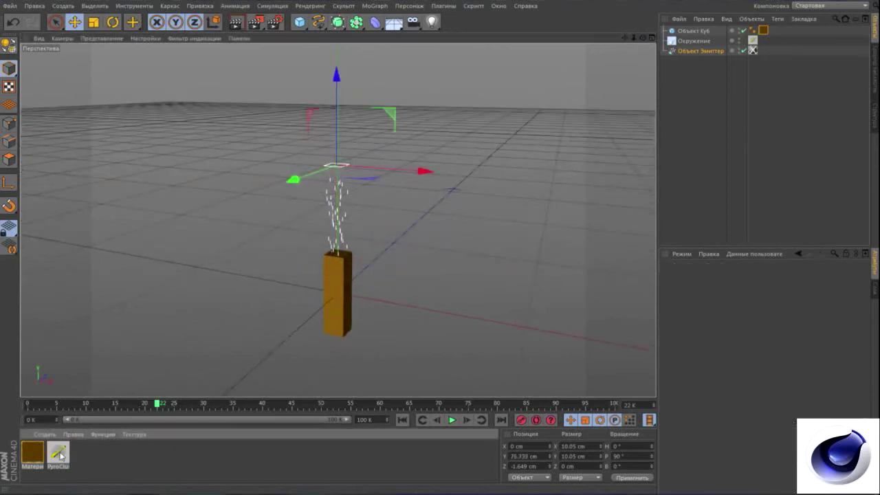
drag(61, 455, 693, 31)
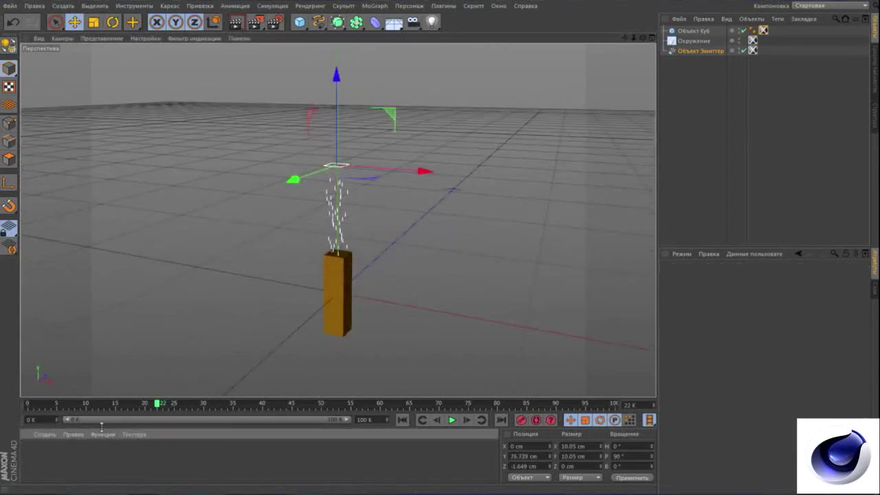
click(685, 41)
key(Delete)
Parent the cube to the emitter and back out, rewind to frame 0, and add a new material
click(683, 31)
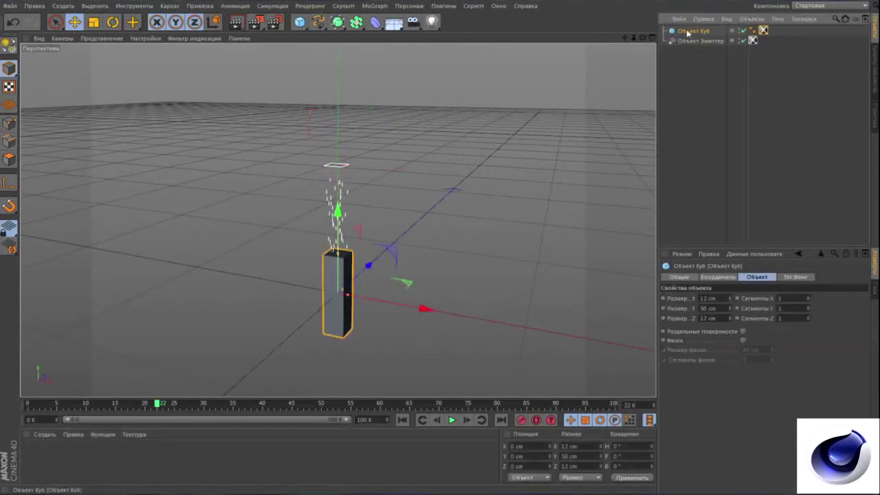
drag(686, 36, 691, 41)
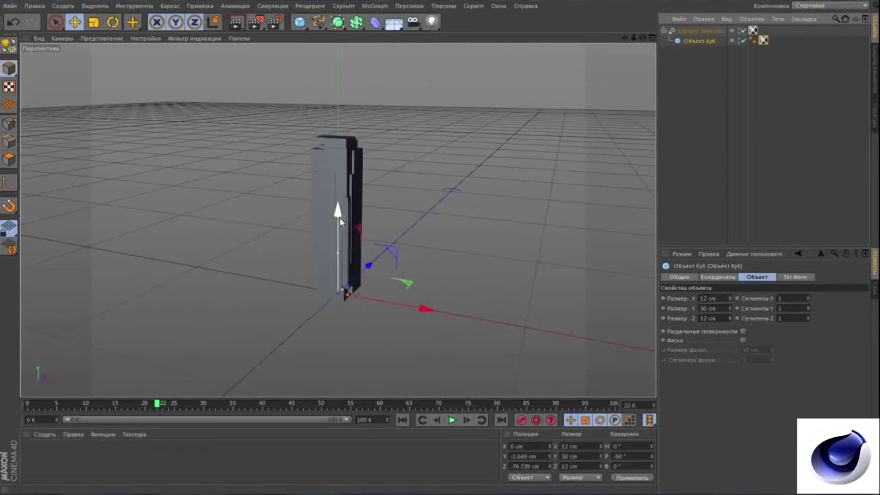
click(402, 420)
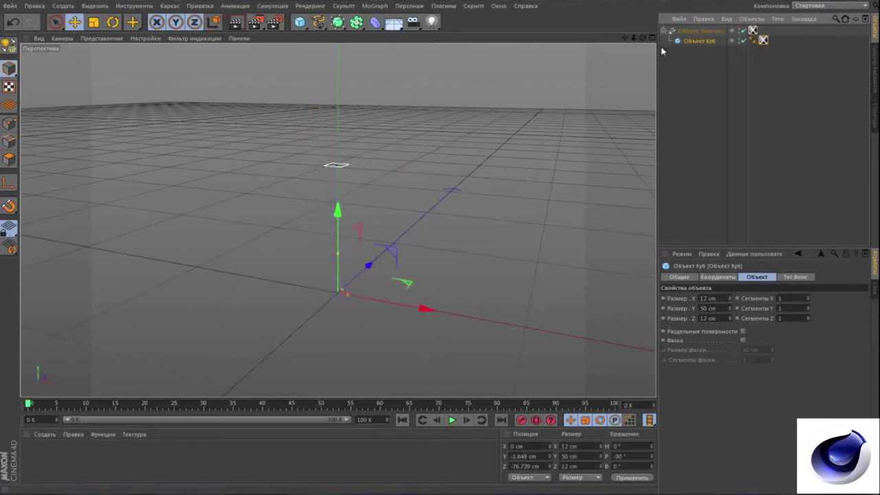
drag(688, 59, 687, 61)
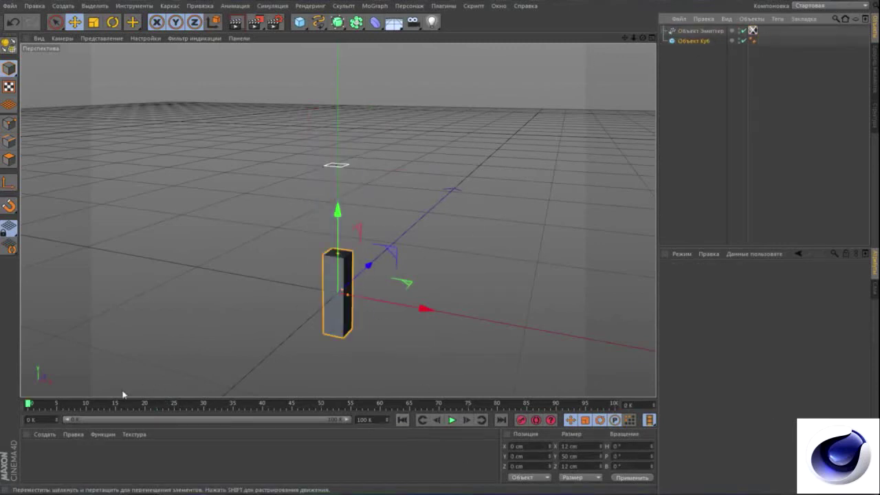
double_click(50, 460)
Replace the plain material with the Water-Sink (animated) preset, apply it to the cube and raise the cube
double_click(36, 454)
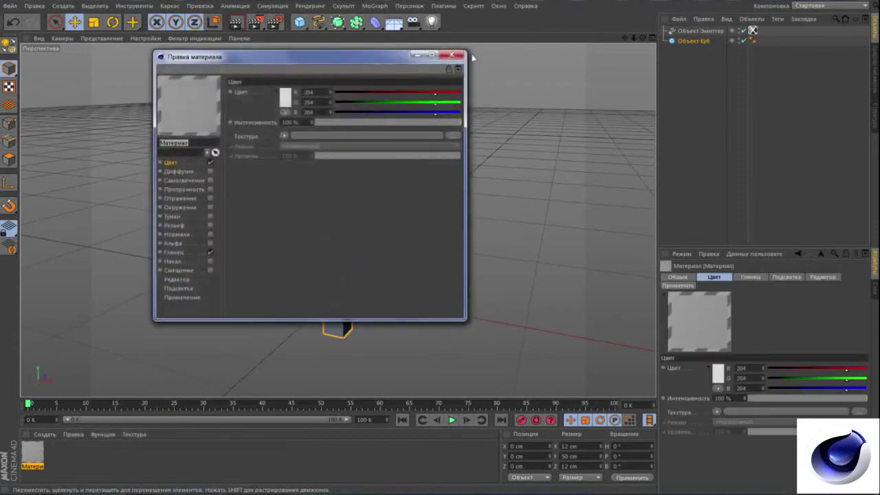
click(459, 56)
key(Delete)
click(44, 434)
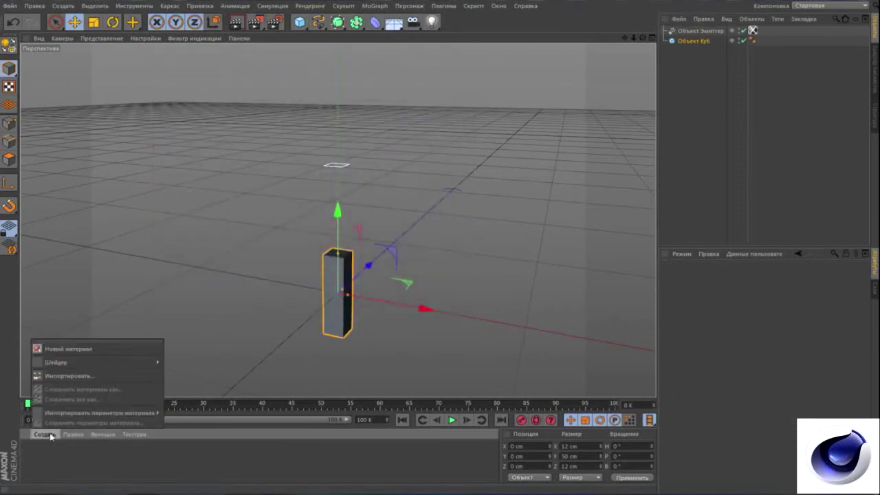
mouse_move(222, 482)
mouse_move(272, 397)
click(336, 488)
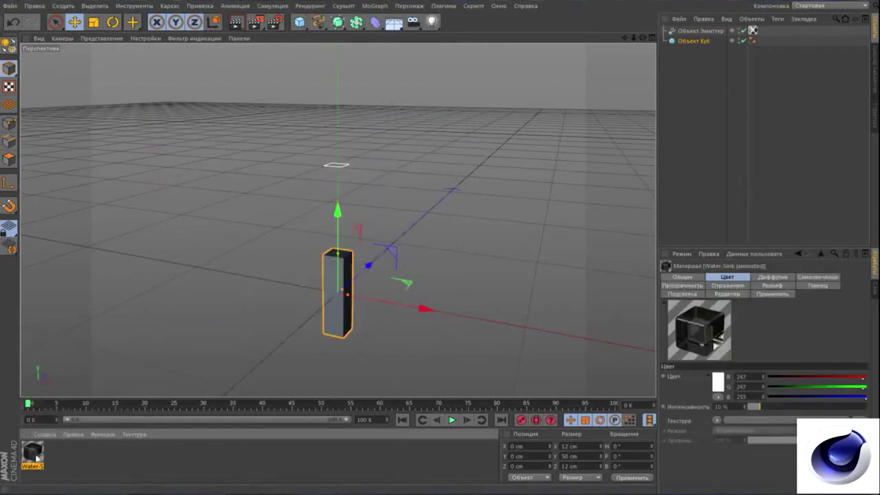
drag(699, 22, 696, 44)
scroll(398, 213, up, 1)
mouse_move(331, 236)
mouse_down()
mouse_move(331, 178)
mouse_move(337, 202)
mouse_move(351, 197)
mouse_move(353, 179)
mouse_up()
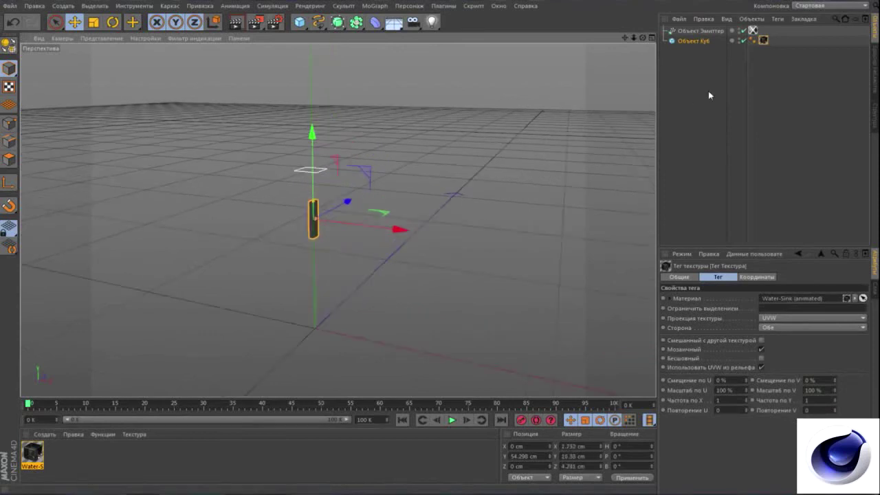
Remove the emitter's texture tag and set its X and Y lengths to 100 cm
click(699, 31)
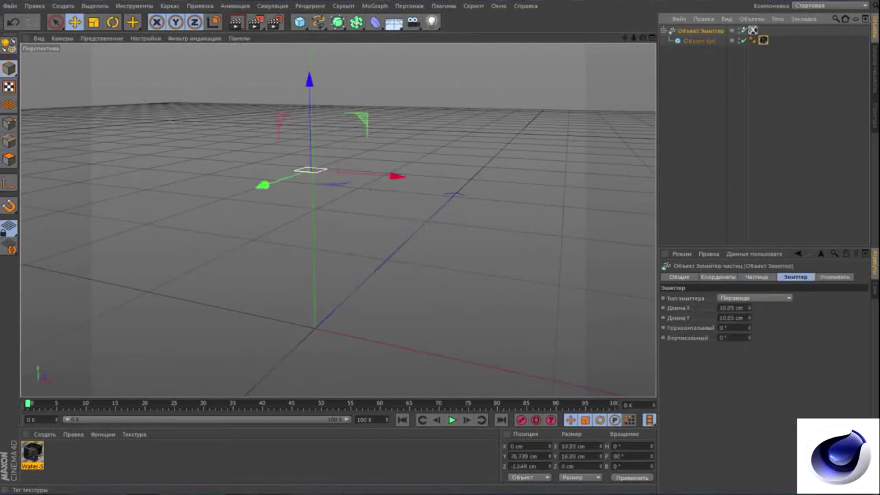
click(753, 30)
key(Delete)
double_click(721, 308)
key(BackSpace)
key(Tab)
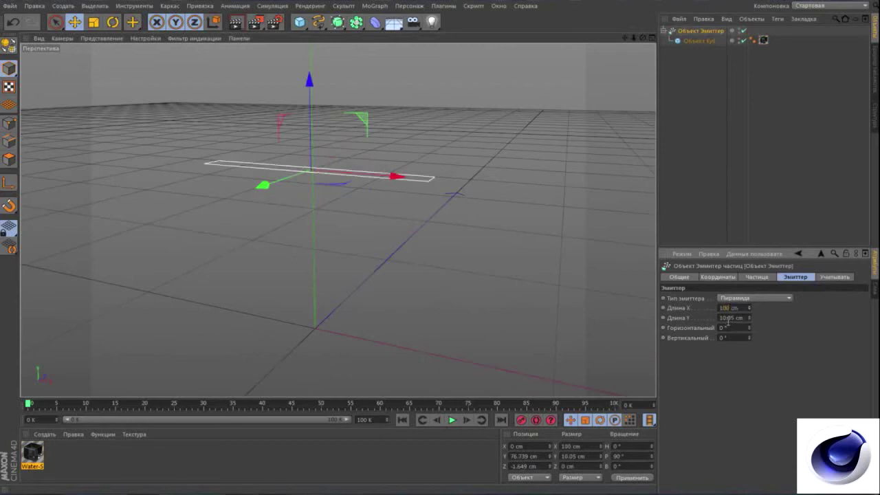
key(BackSpace)
key(Return)
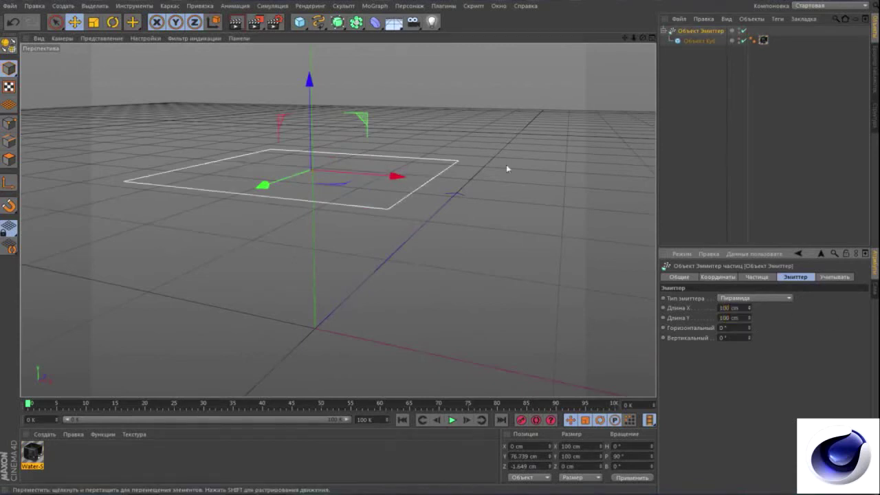
Tilt the emitter horizontally to 16° and play a short particle preview
alt+drag(337, 220, 493, 349)
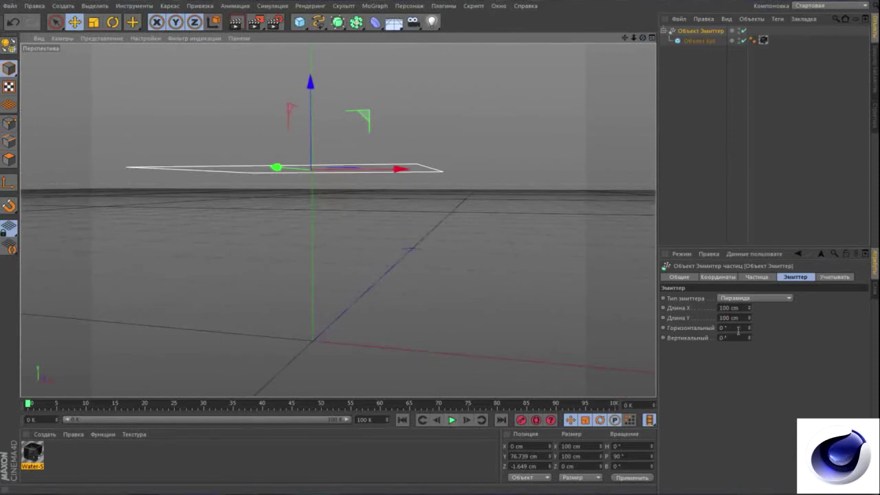
drag(750, 329, 750, 323)
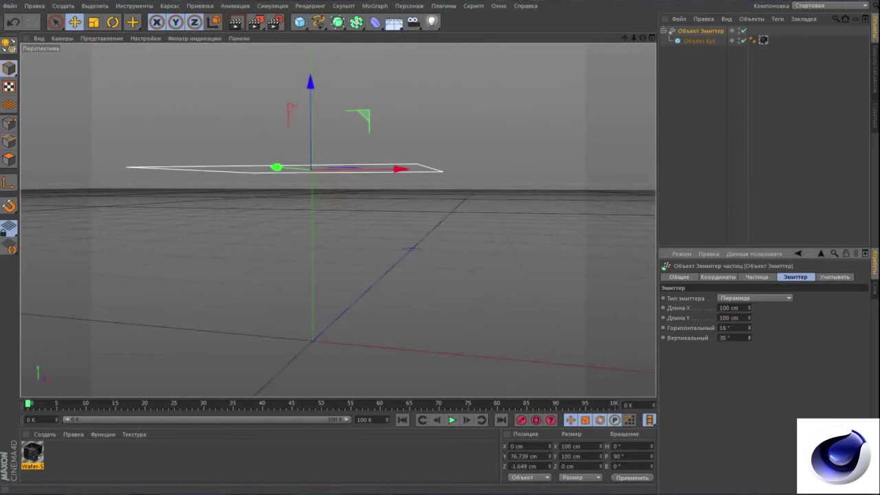
click(452, 419)
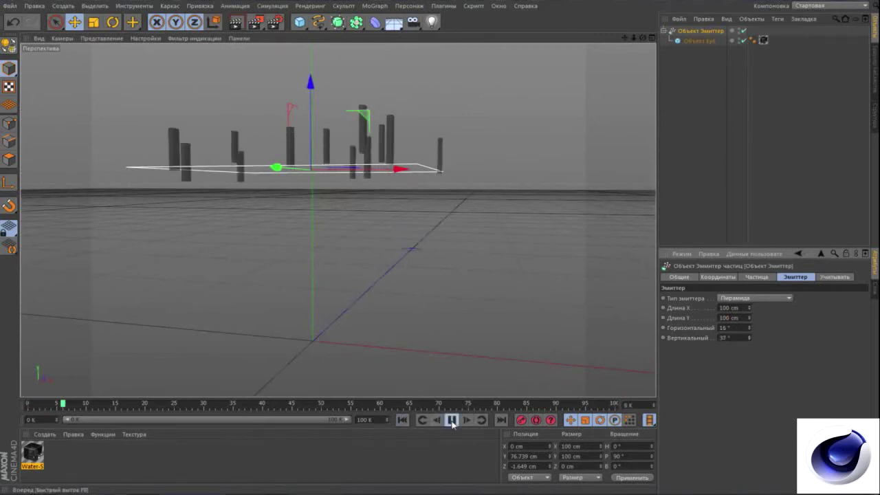
click(452, 420)
View the scene from higher and replay the particle stream to about frame 72
drag(642, 38, 642, 43)
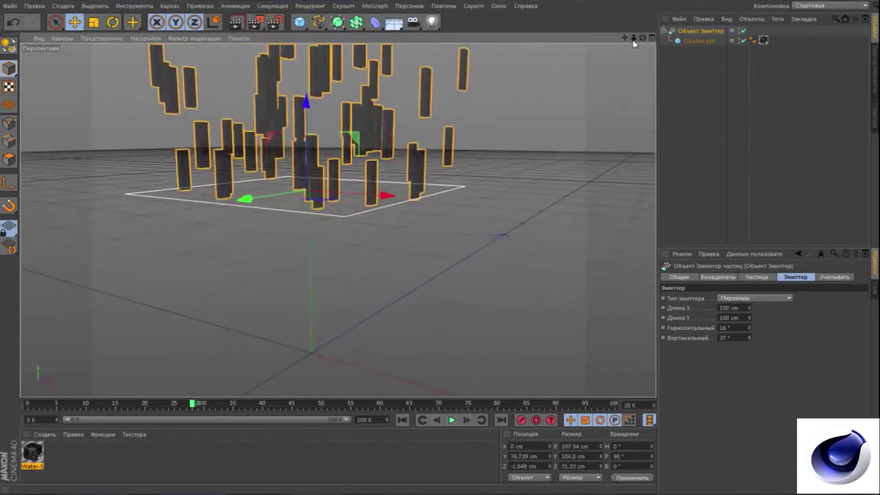
click(455, 421)
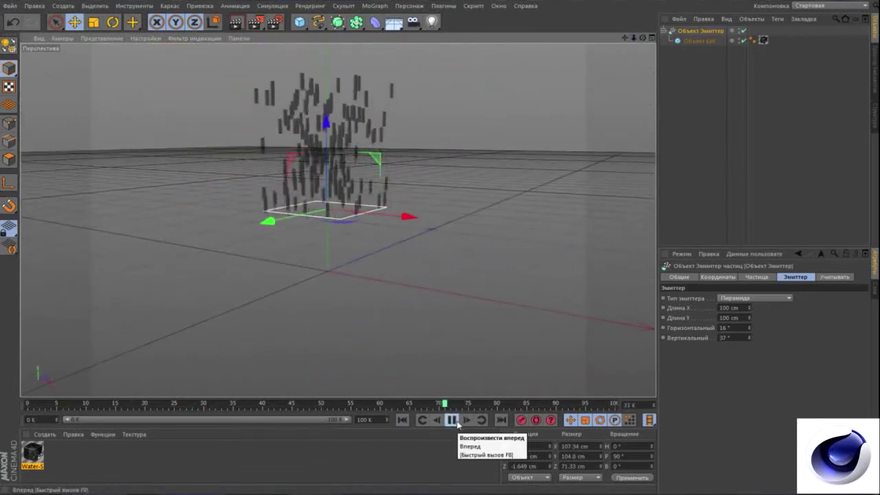
click(454, 421)
drag(640, 41, 639, 42)
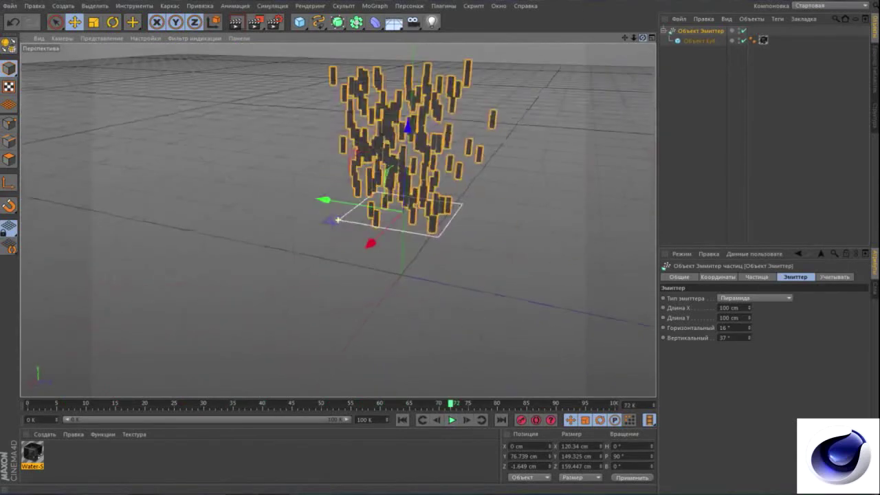
scroll(481, 182, up, 2)
Enter 15 in the emitter's particle settings and play to inspect the particle cloud
click(756, 277)
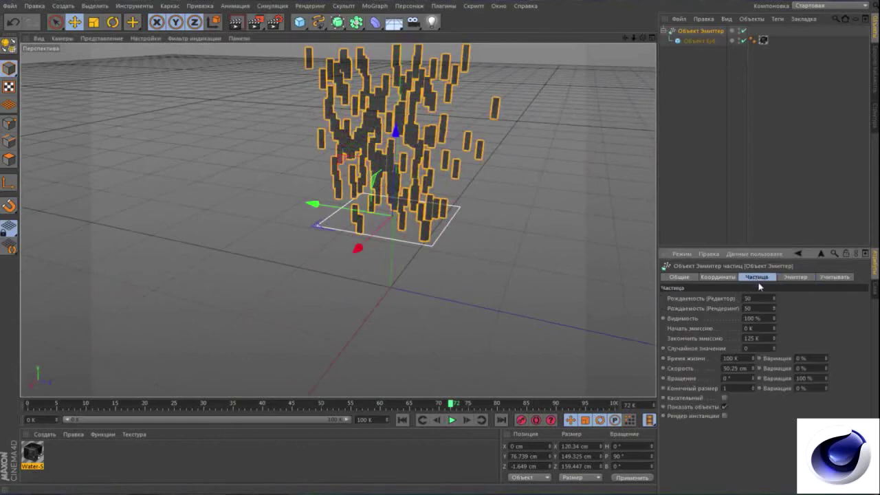
text(15)
key(Return)
drag(647, 41, 646, 42)
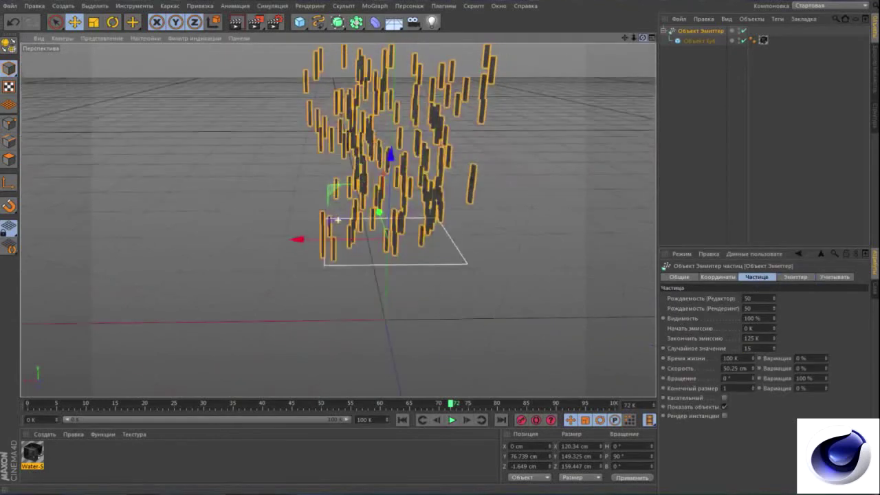
click(452, 420)
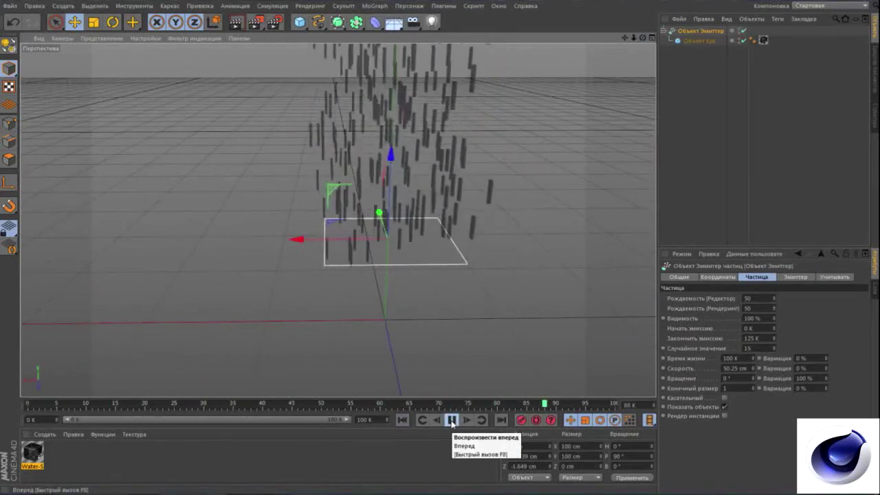
click(451, 420)
scroll(338, 220, up, 4)
alt+drag(338, 220, 338, 220)
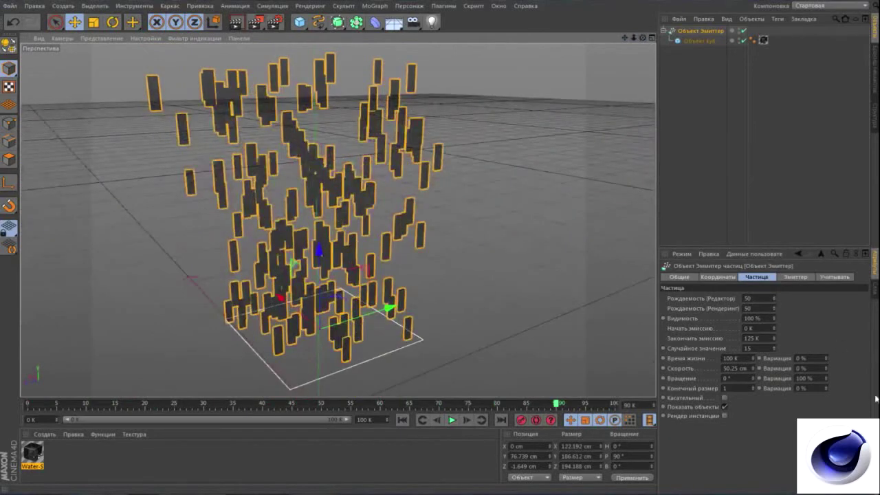
Widen the emitter's vertical spread to 69° and preview the result from frame 0
click(799, 277)
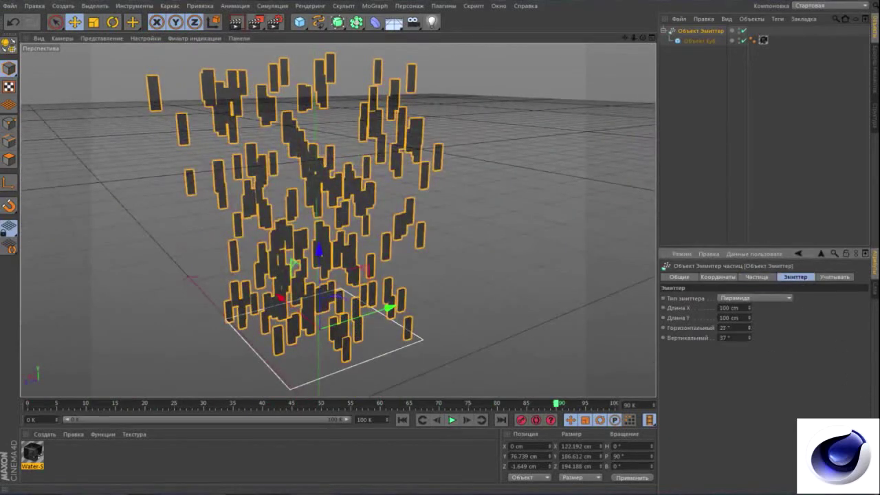
drag(750, 335, 753, 323)
click(405, 420)
click(451, 420)
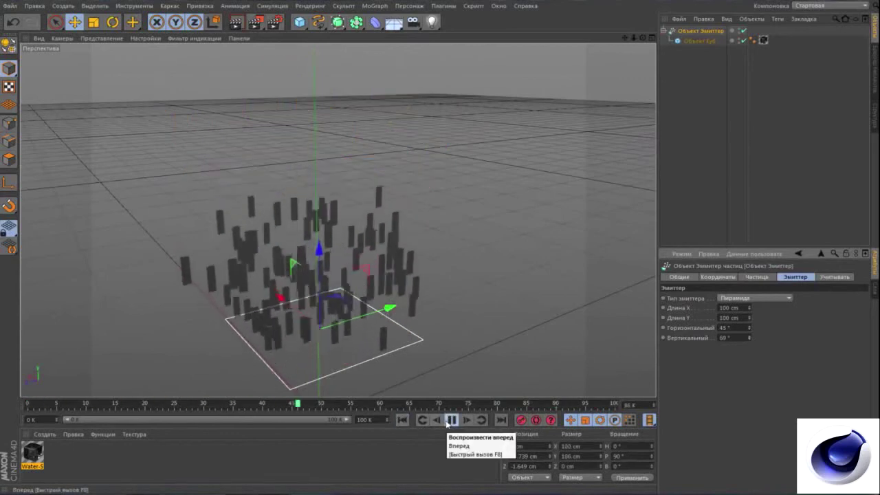
click(448, 422)
click(404, 419)
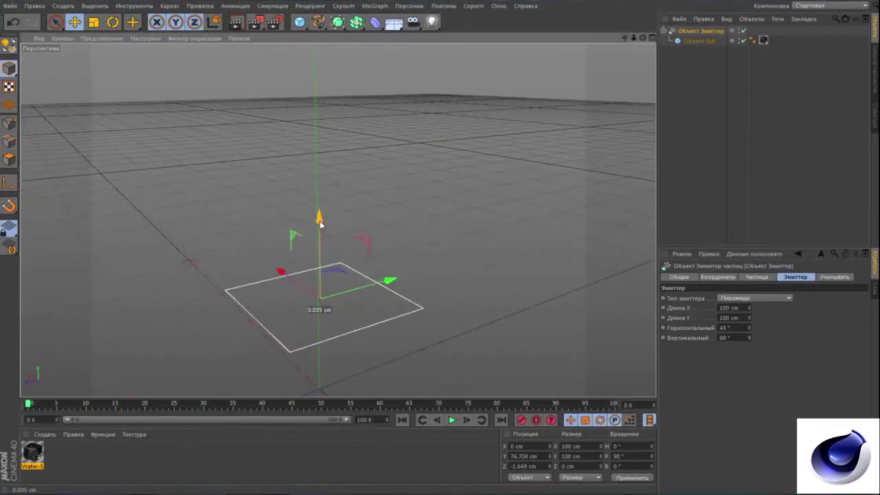
Raise the emitter to Y 205.546 cm, tilt it, and set particle speed to 320 cm
drag(319, 219, 320, 227)
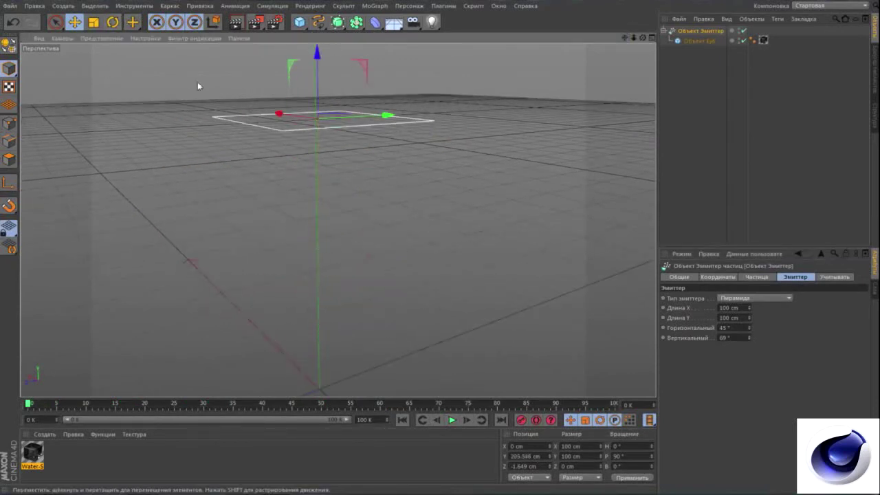
click(112, 22)
mouse_move(348, 103)
mouse_down()
mouse_move(244, 178)
mouse_move(252, 191)
mouse_up()
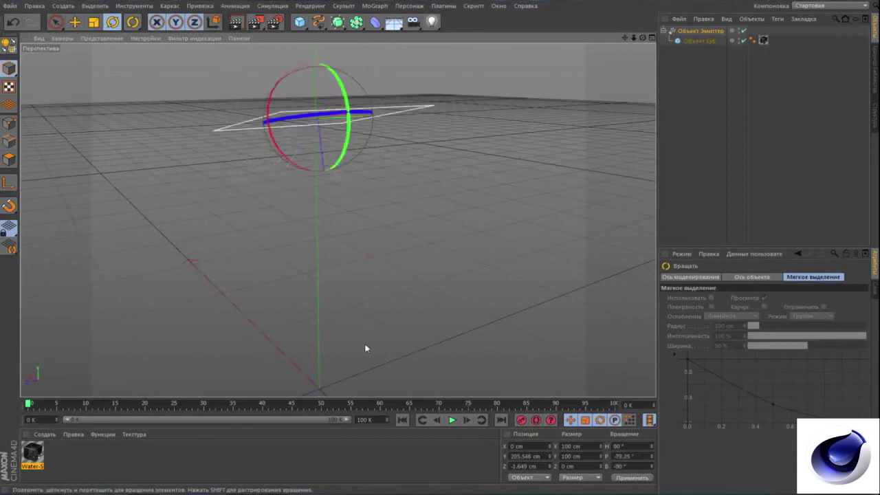
click(700, 31)
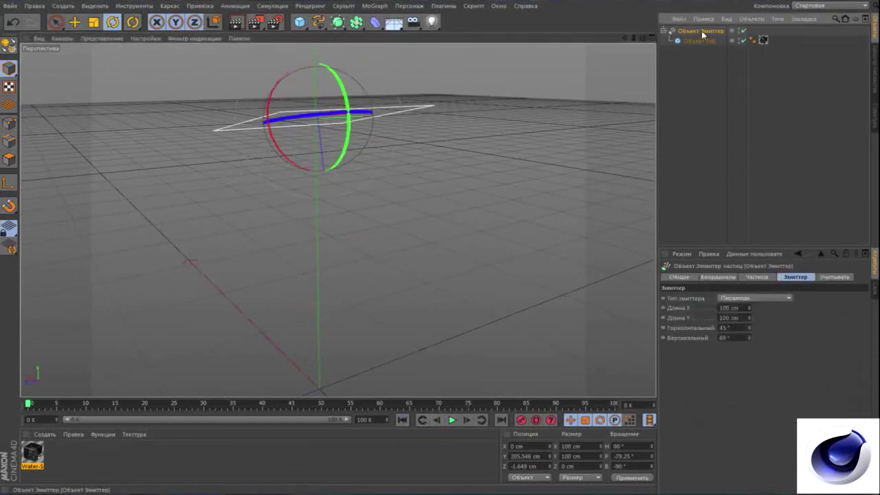
click(749, 276)
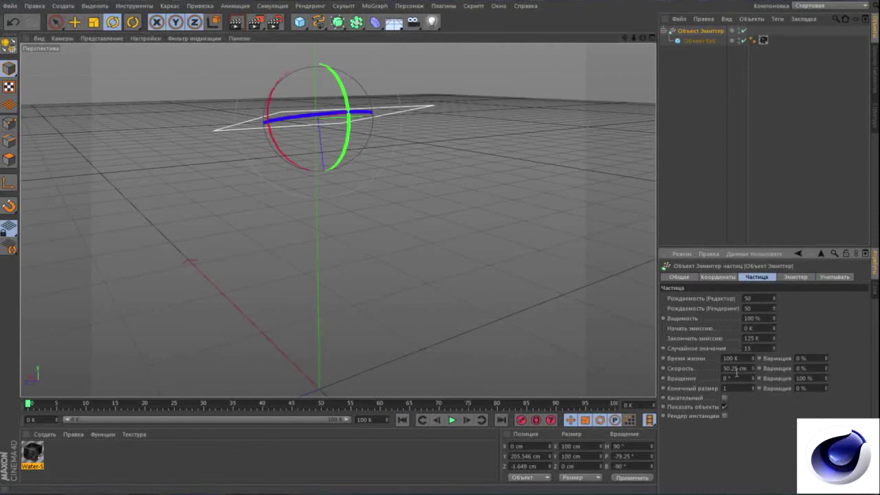
click(726, 369)
text(1)
Play to about frame 31, render a preview, then view the emitter from other angles
click(451, 420)
click(450, 420)
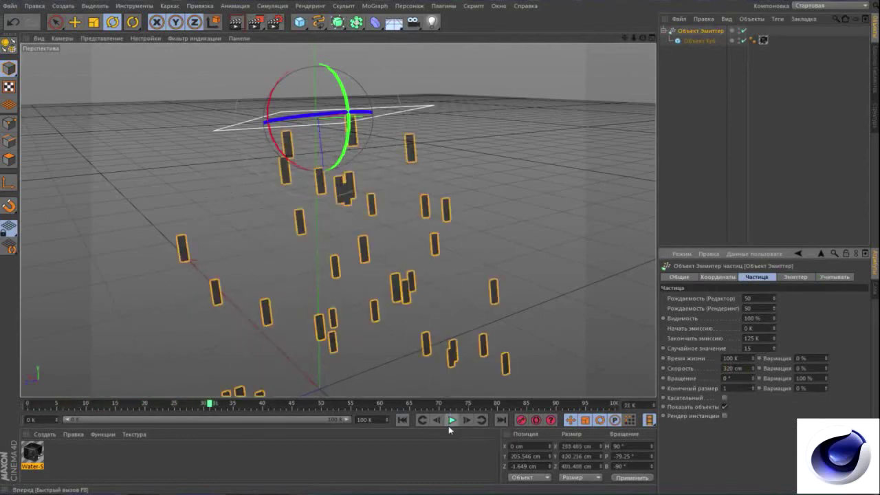
click(236, 24)
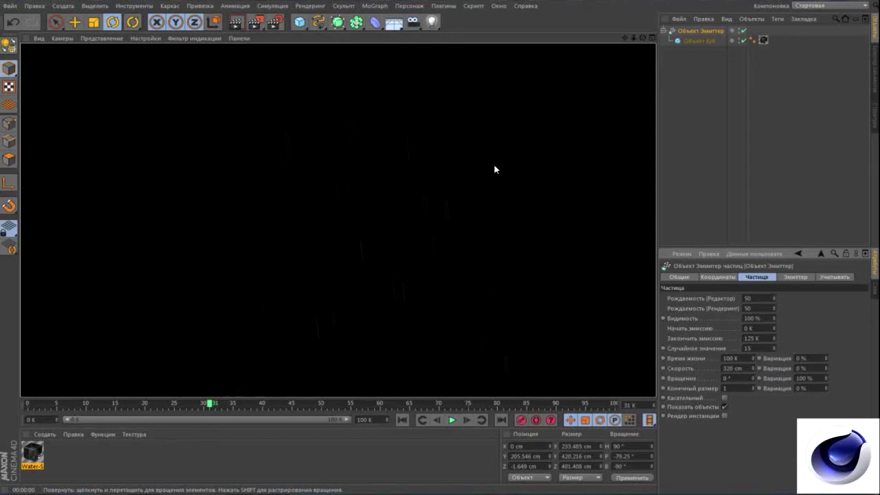
click(415, 217)
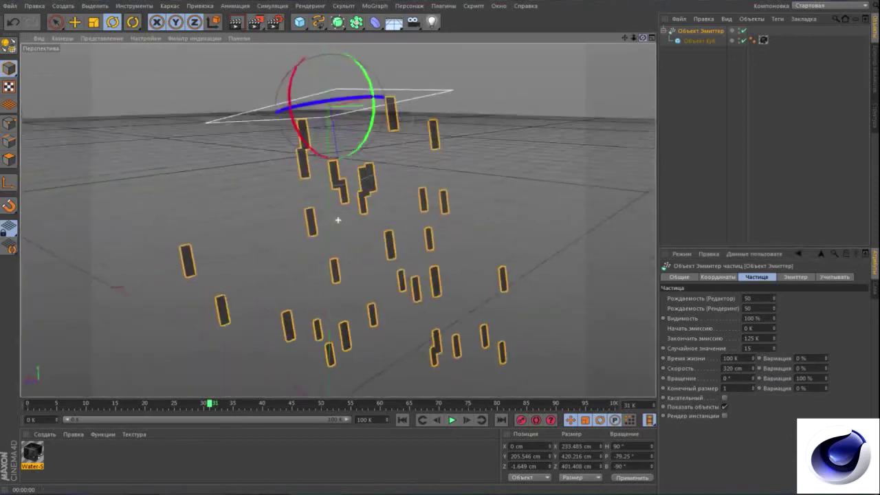
drag(639, 40, 598, 43)
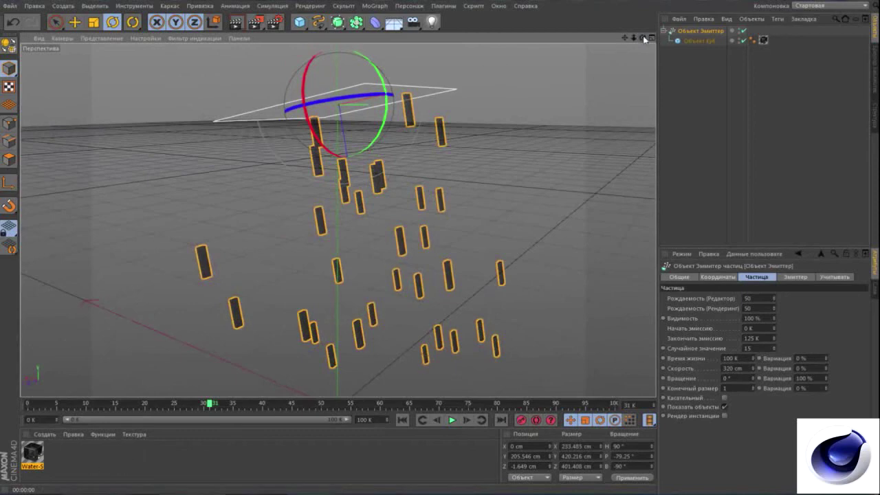
mouse_move(644, 39)
mouse_down()
mouse_move(619, 41)
mouse_move(639, 40)
mouse_move(629, 41)
mouse_up()
click(309, 6)
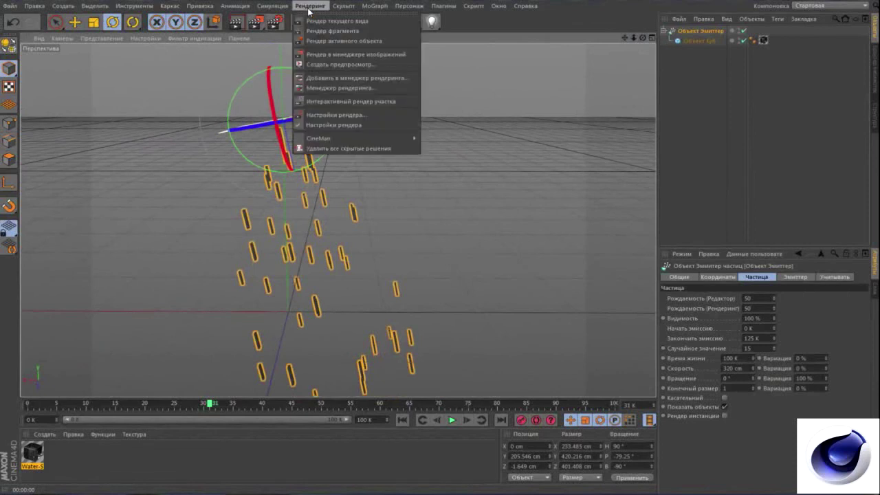
mouse_move(281, 44)
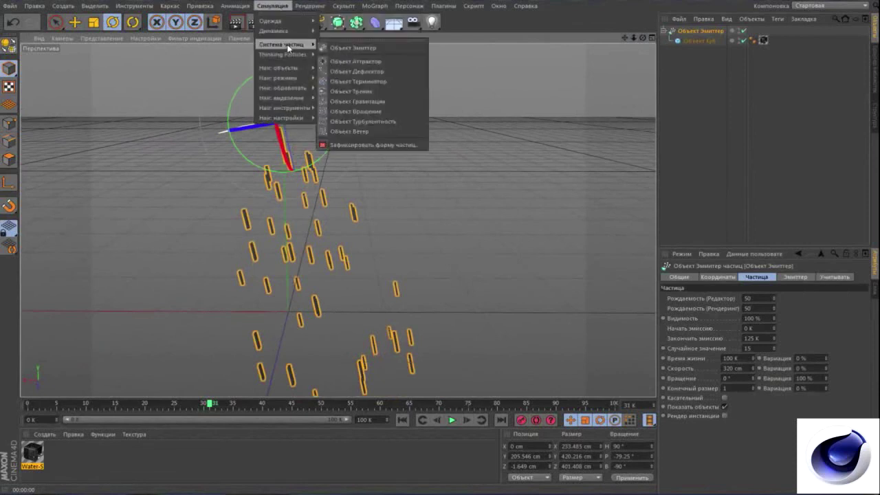
Add a Turbulence force and raise its intensity slightly
click(369, 122)
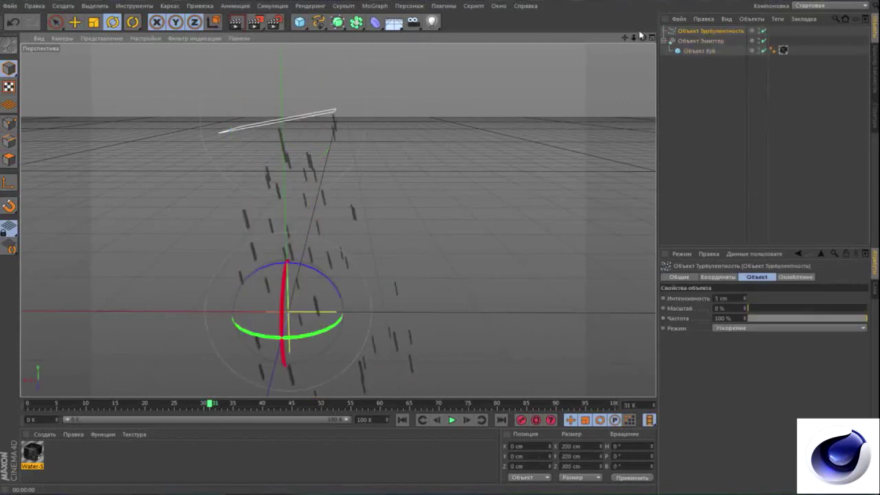
click(687, 40)
click(691, 30)
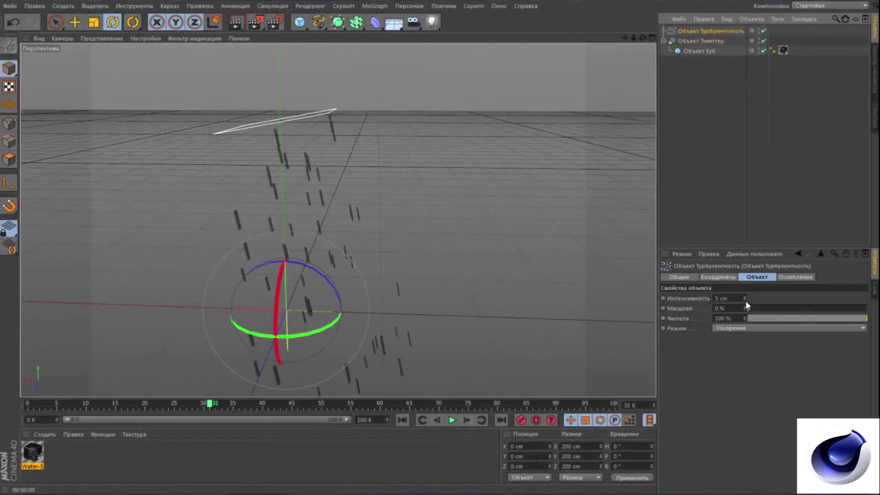
drag(745, 299, 828, 310)
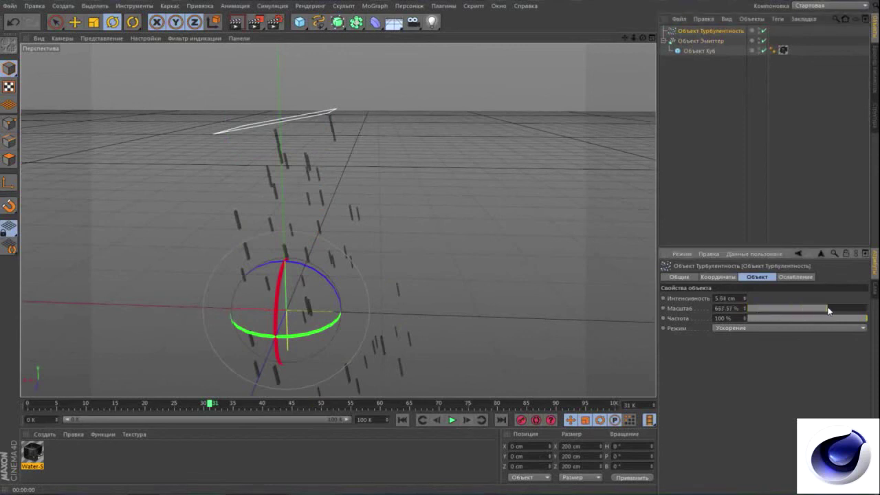
click(679, 277)
click(764, 278)
Give the Turbulence a Box falloff at 0% and stretch the box wider along X
click(793, 277)
click(720, 297)
click(711, 317)
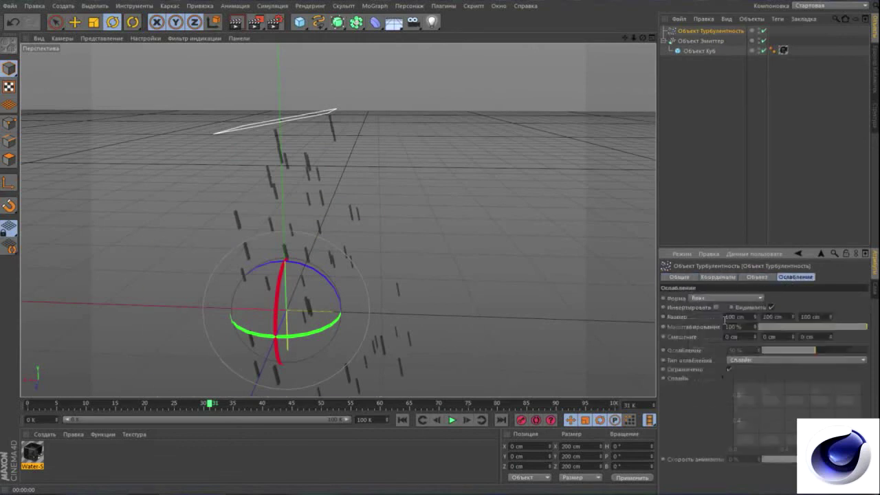
drag(238, 311, 141, 299)
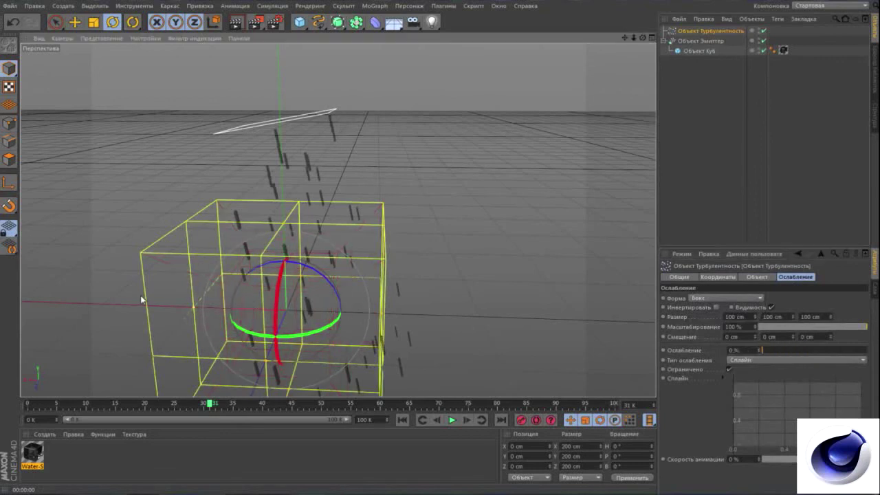
drag(197, 304, 122, 296)
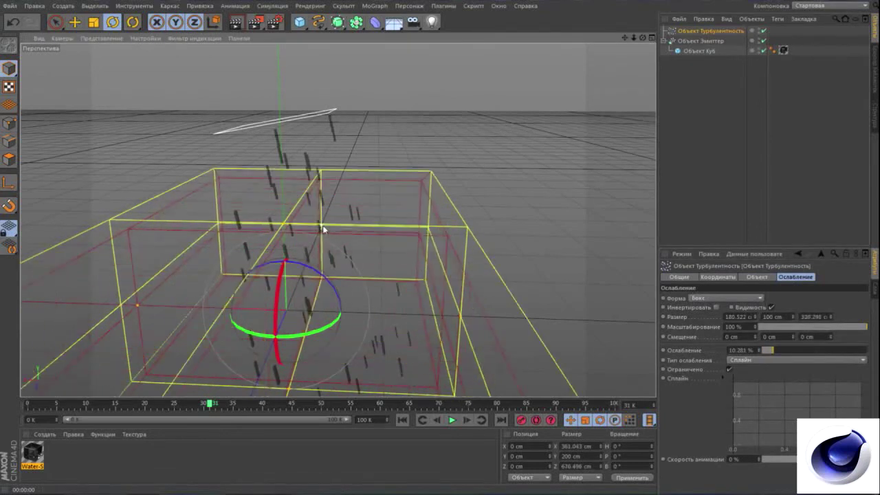
alt+drag(212, 287, 255, 283)
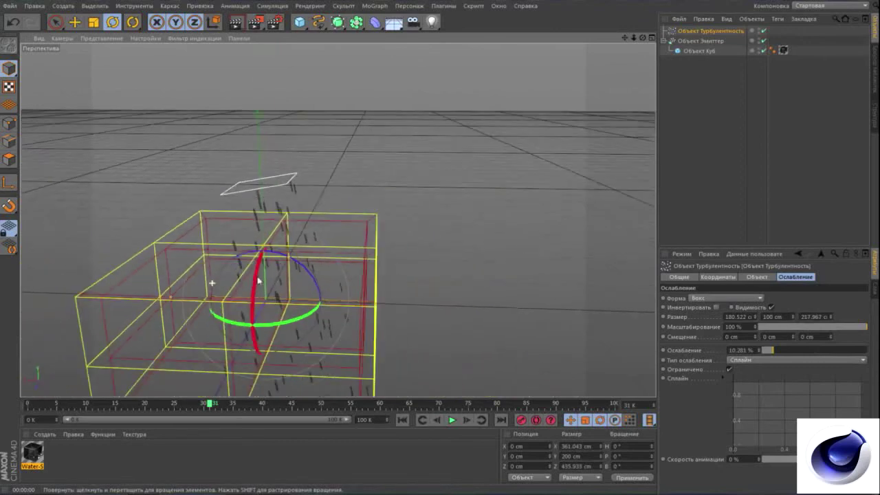
Replay the animation from frame 0 to about frame 85 to watch the particles scatter
drag(642, 38, 587, 400)
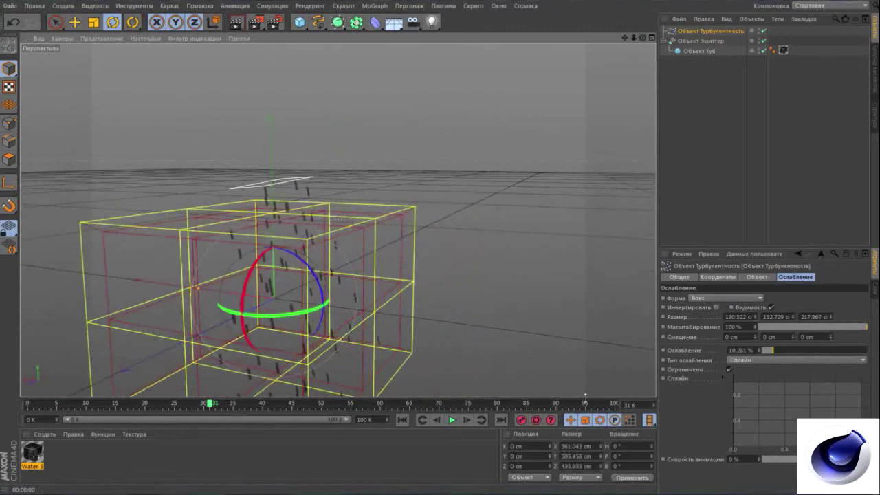
click(403, 421)
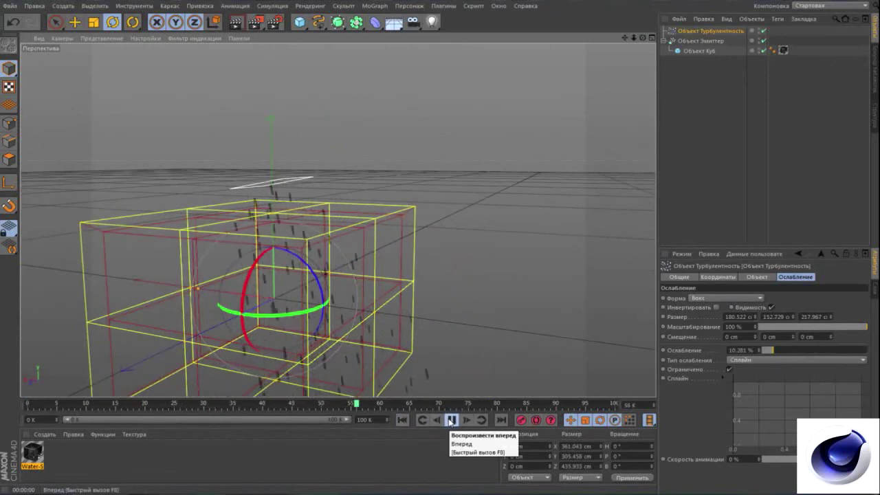
click(451, 420)
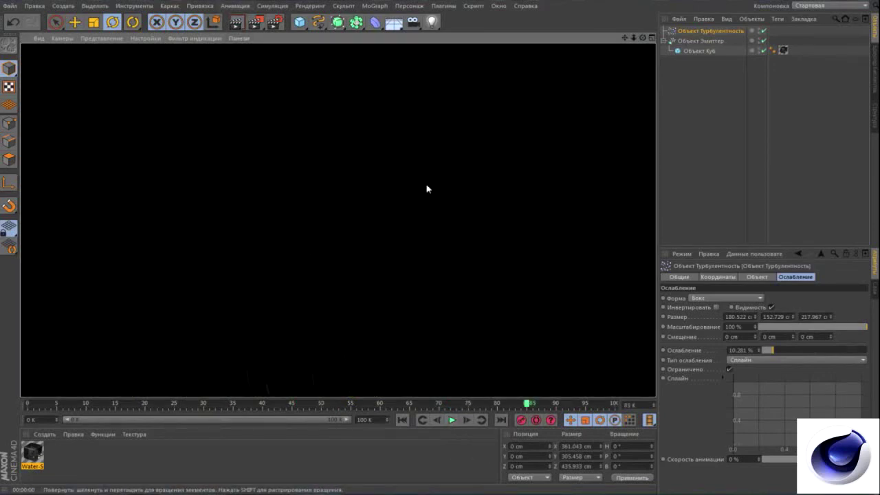
click(286, 263)
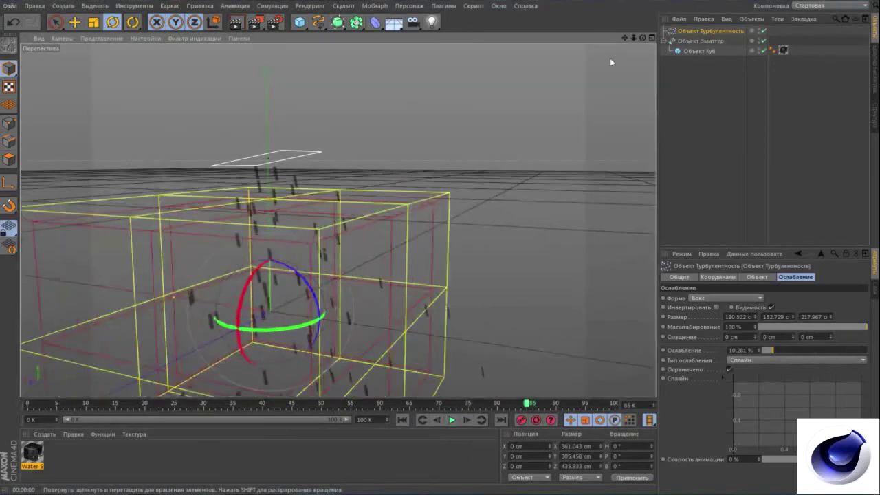
mouse_move(641, 43)
mouse_down()
mouse_move(627, 39)
mouse_move(338, 220)
mouse_up()
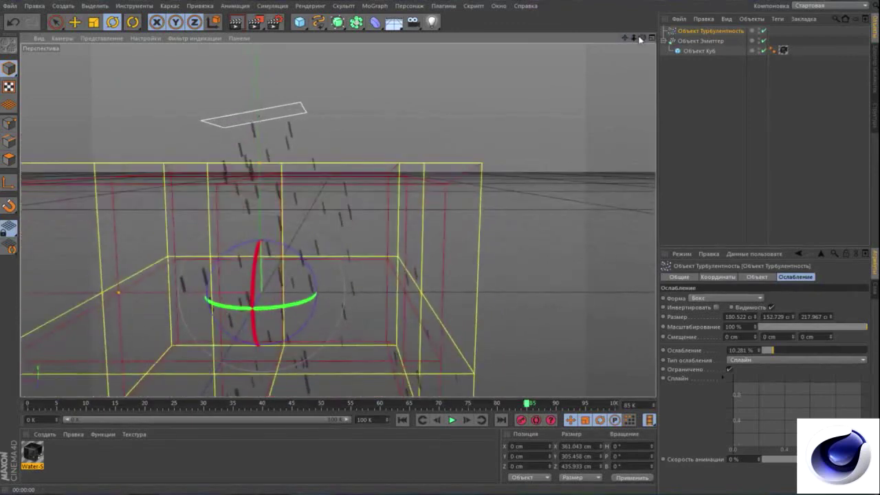